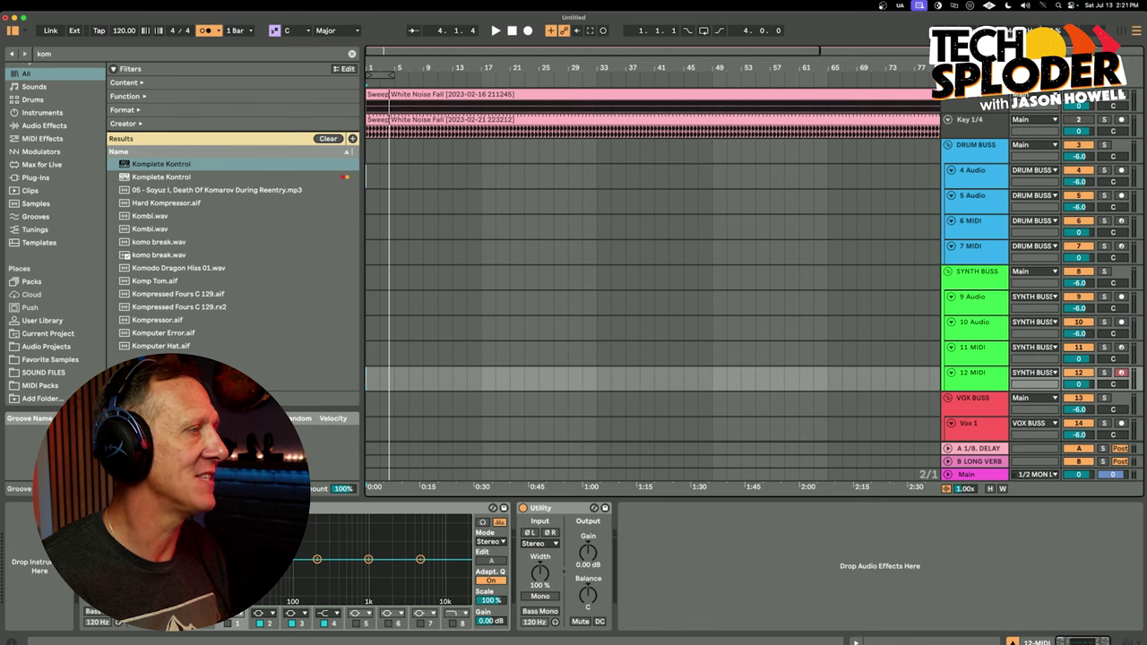
Load Komplete Kontrol onto the 12 MIDI track, and close the Komplete Kontrol window that belongs to track 11.
key("Return")
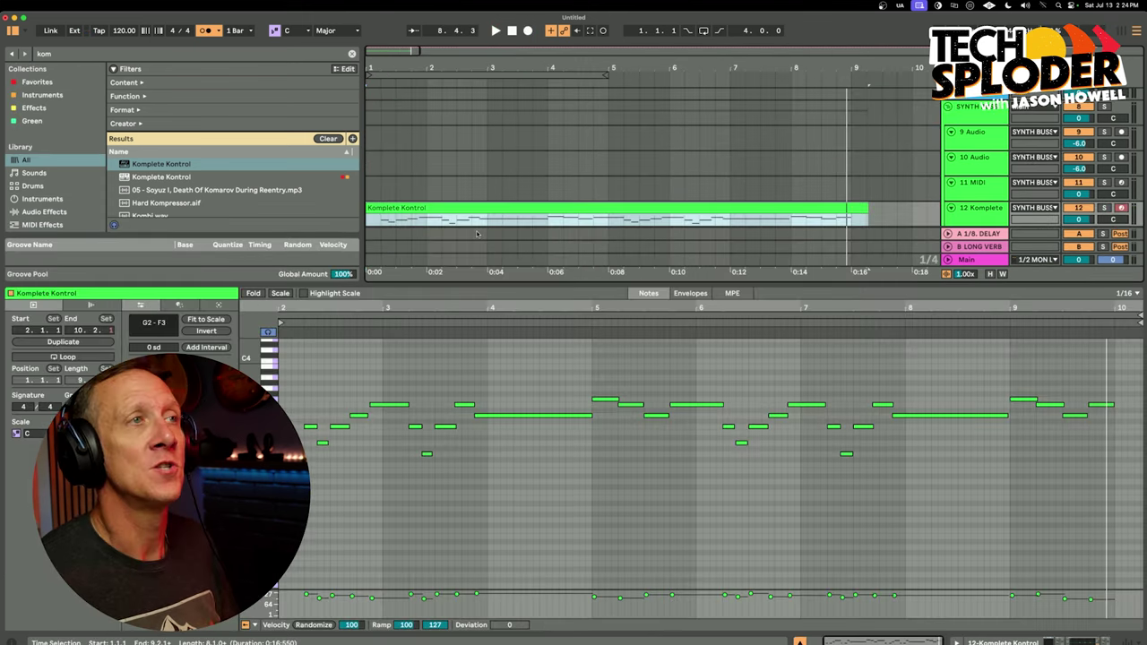
left_click(968, 191)
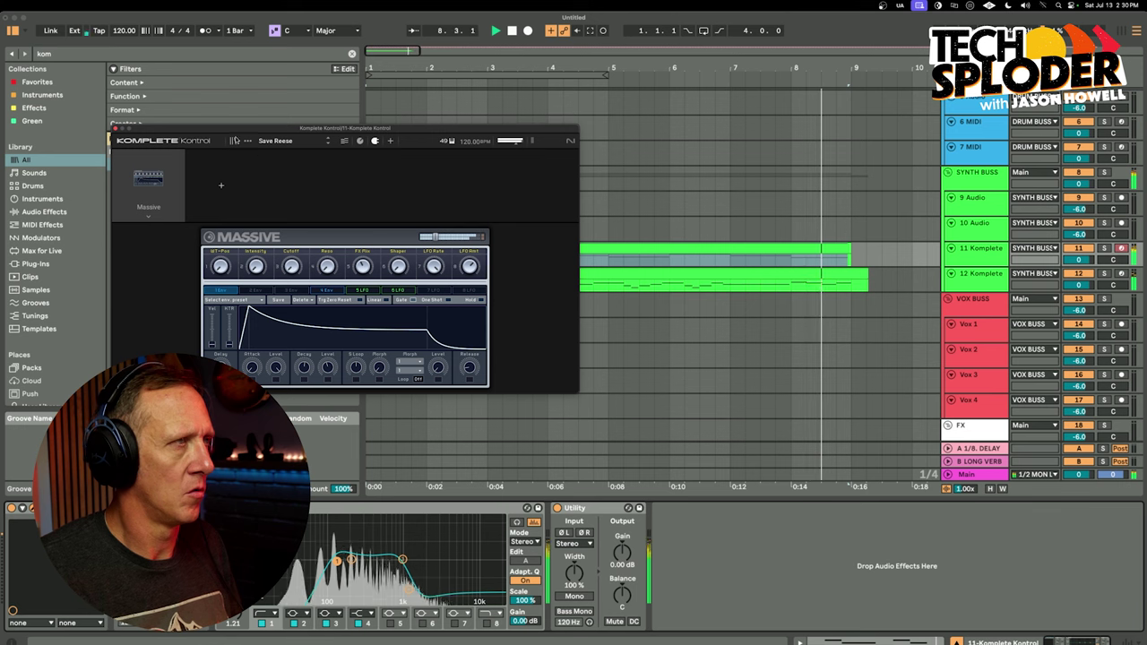
left_click(115, 128)
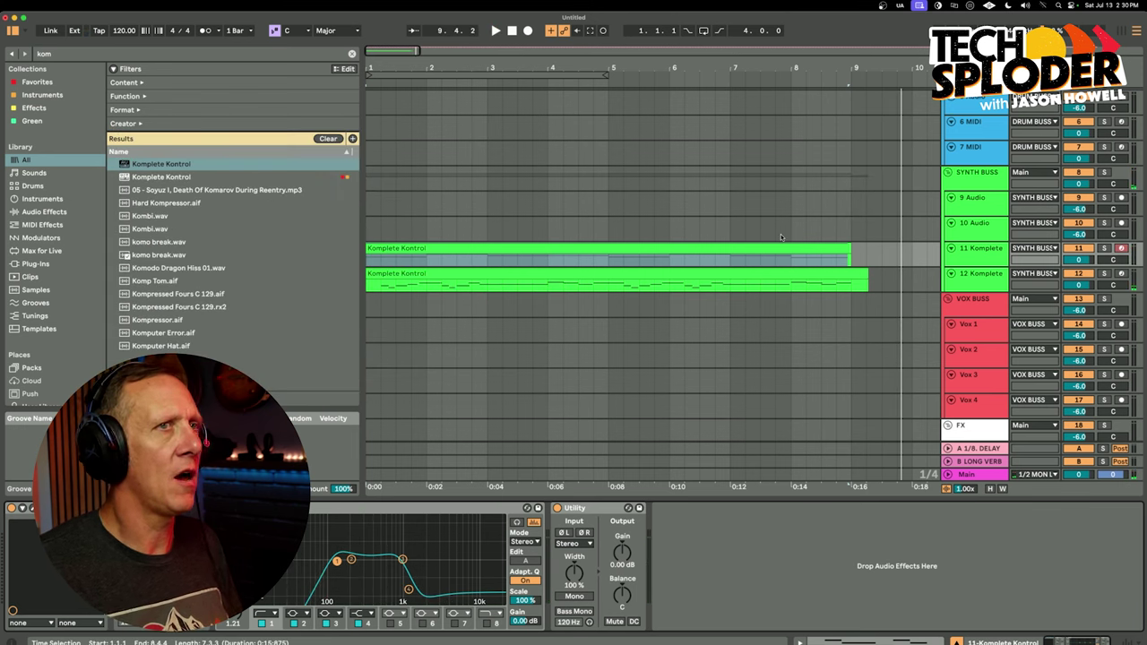
Search the browser for "drum" and load a Drum Rack onto the 7 MIDI track.
scroll(780, 237, "up", 4)
left_click(960, 252)
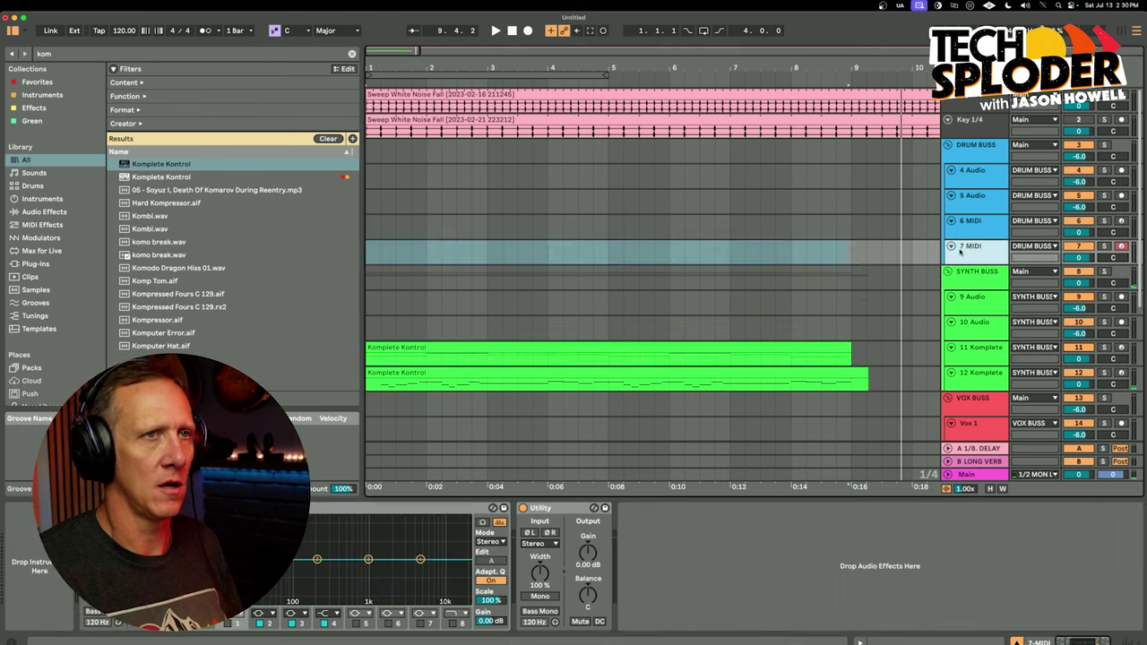
key("super+f")
type("drum")
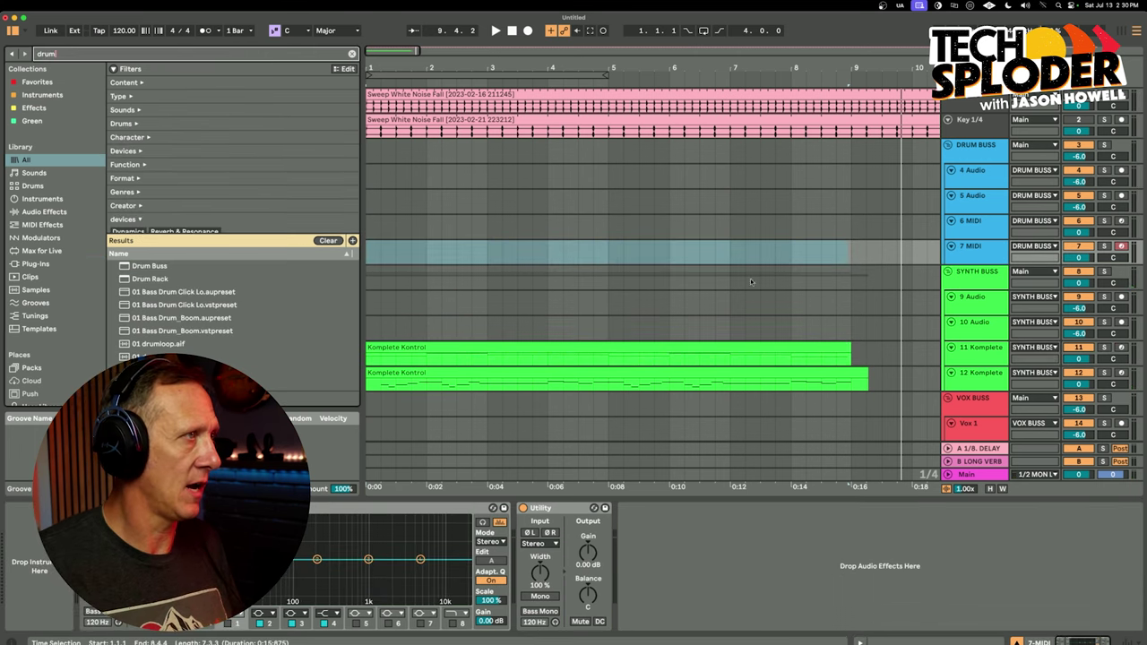
double_click(149, 279)
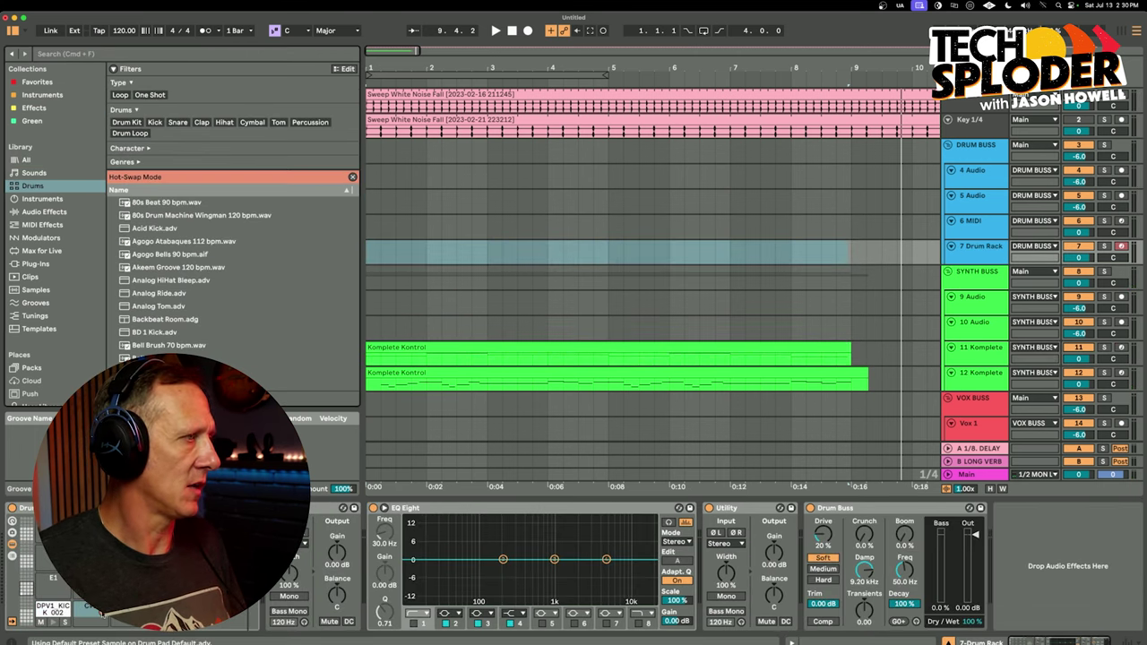
Audition the two kick pads in the Drum Rack, and shorten the DPV1_KICK_004 sample with a fade-out of 216 ms.
left_click(54, 611)
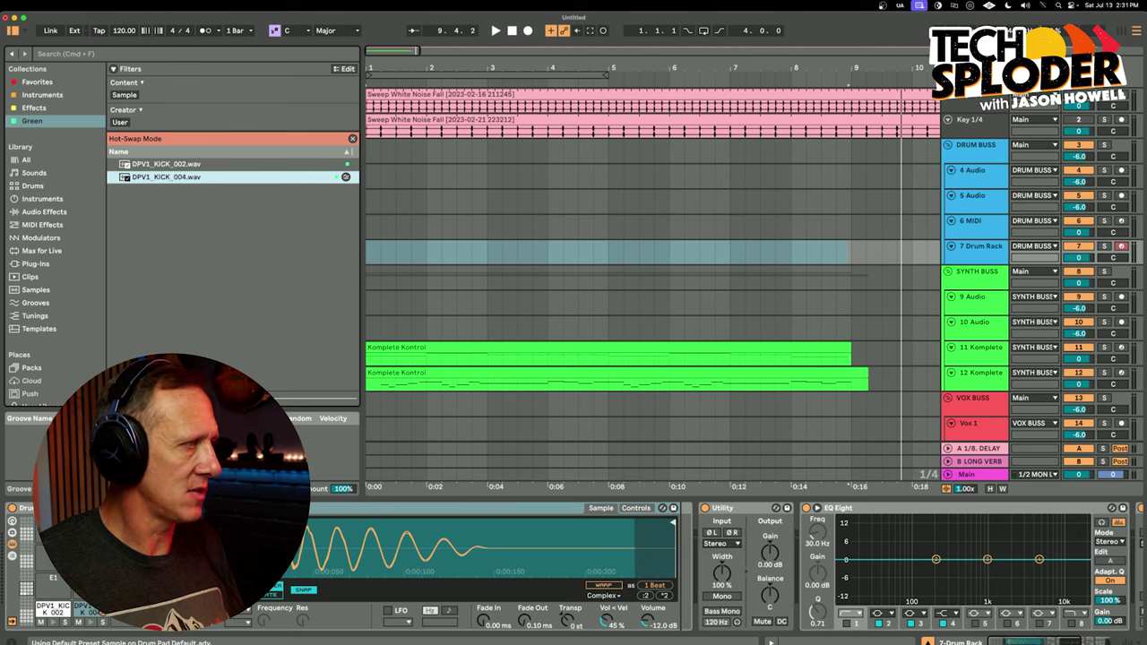
key("q")
left_click(54, 618)
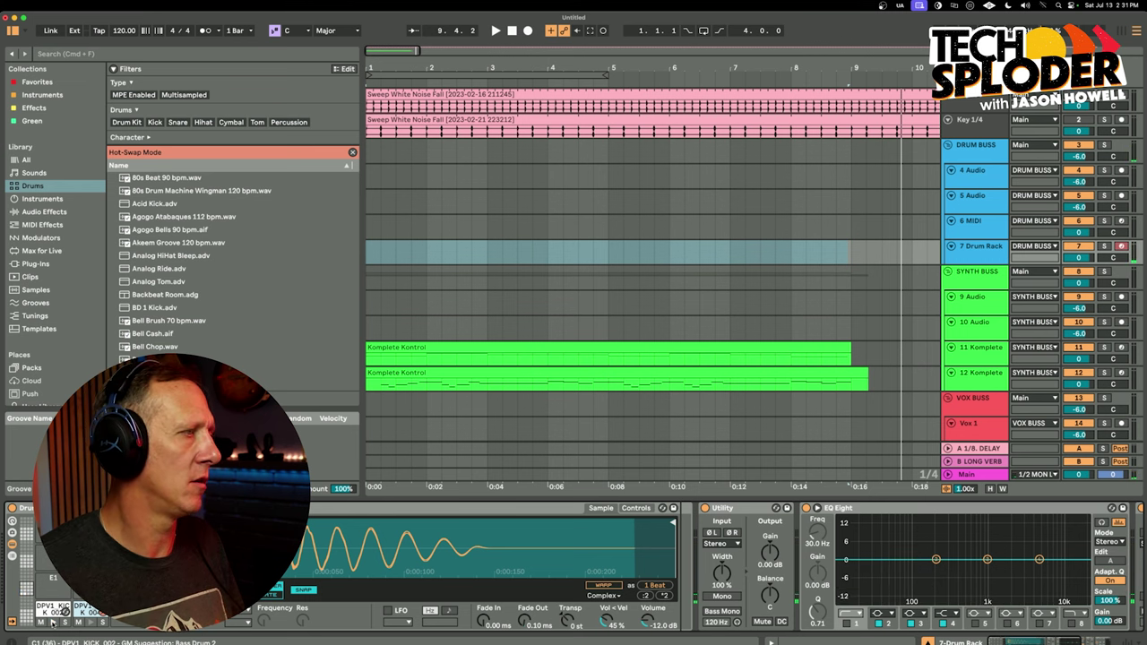
left_click(90, 622)
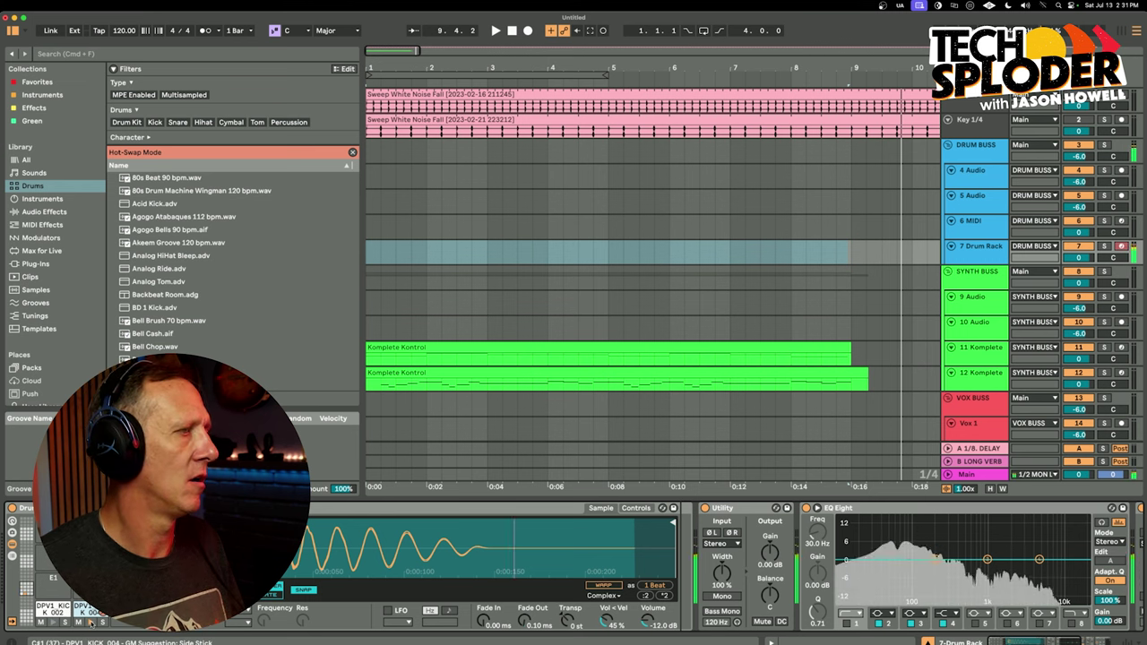
left_click_drag(672, 523, 468, 525)
left_click_drag(525, 621, 525, 594)
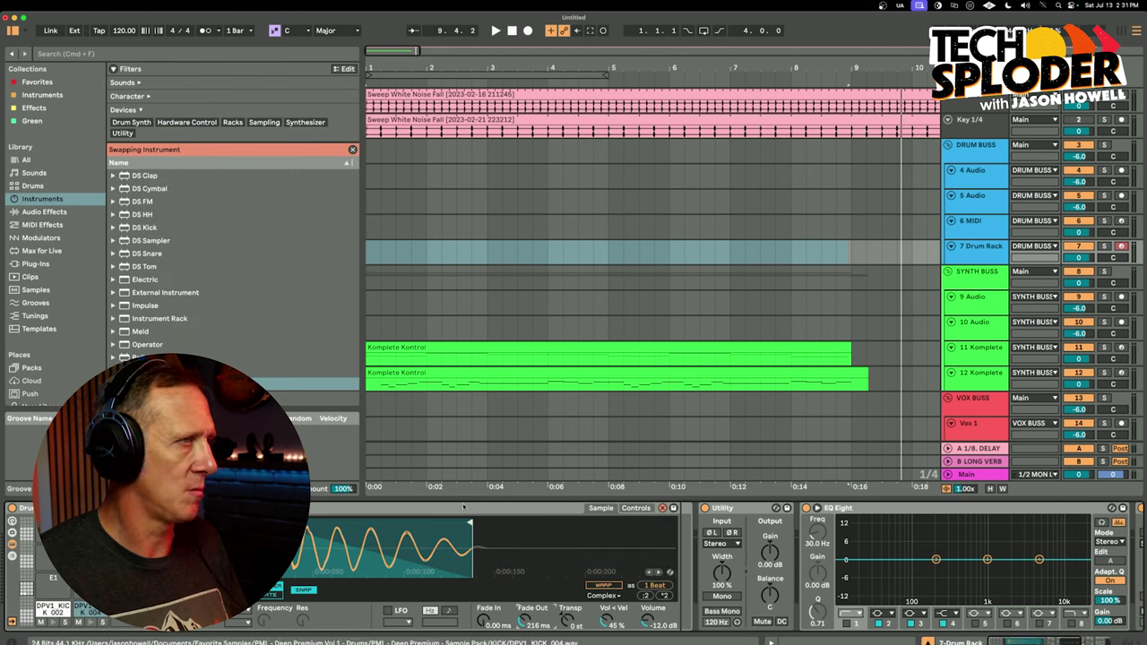
Create a MIDI clip at the start of the 7 Drum Rack track and return to the track's devices.
double_click(377, 252)
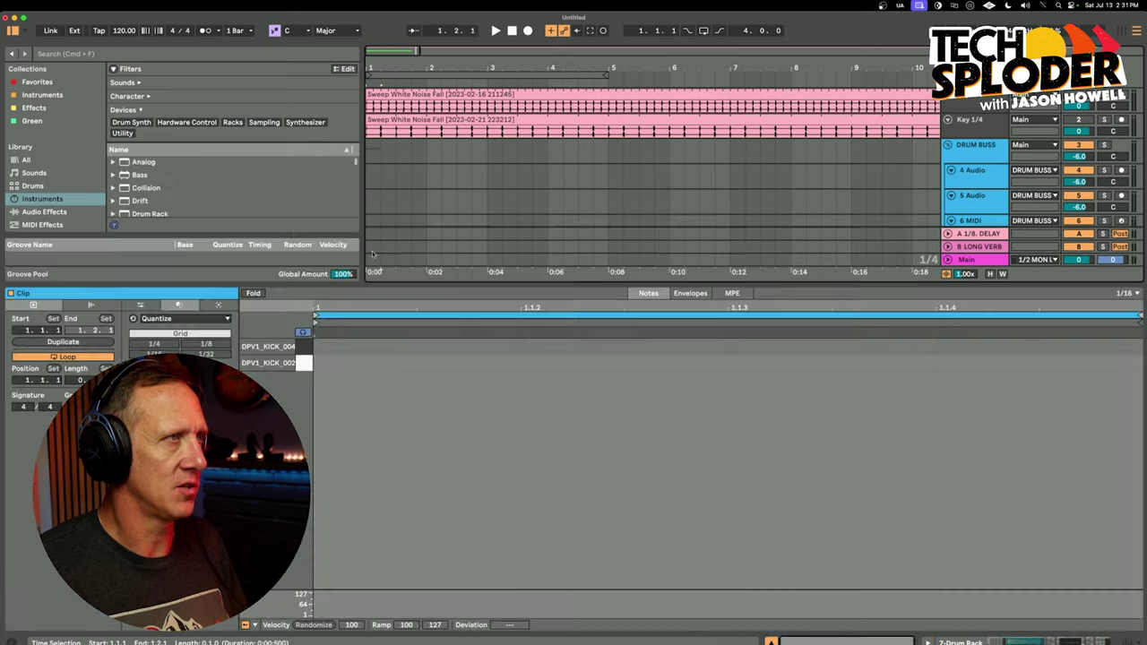
scroll(514, 207, "down", 5)
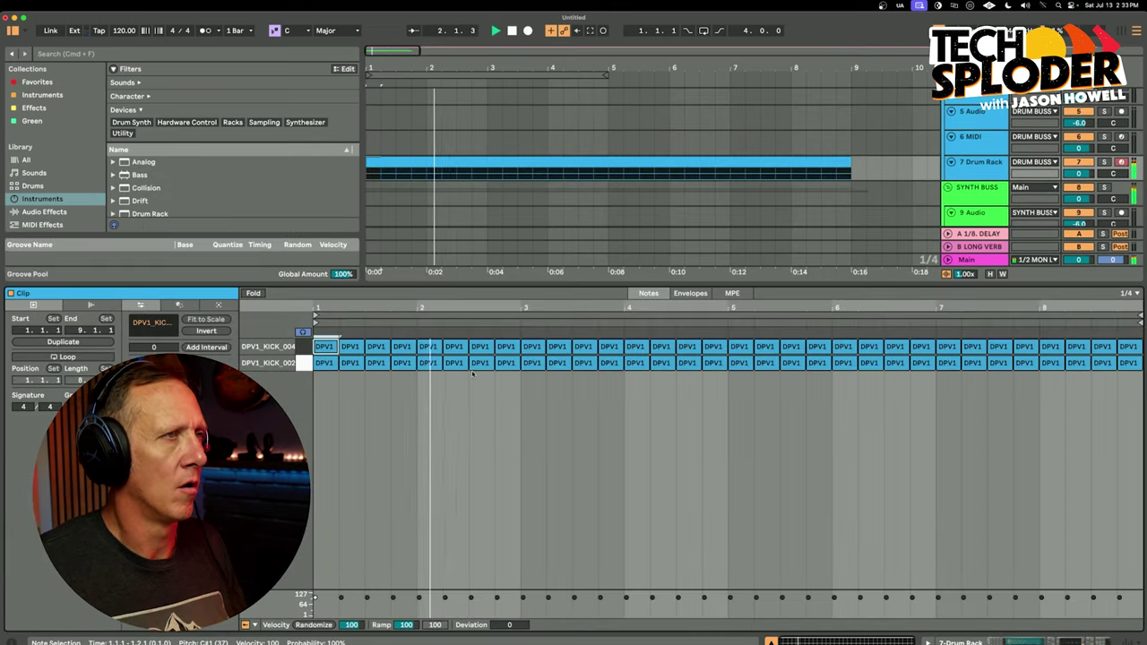
key("shift+Tab")
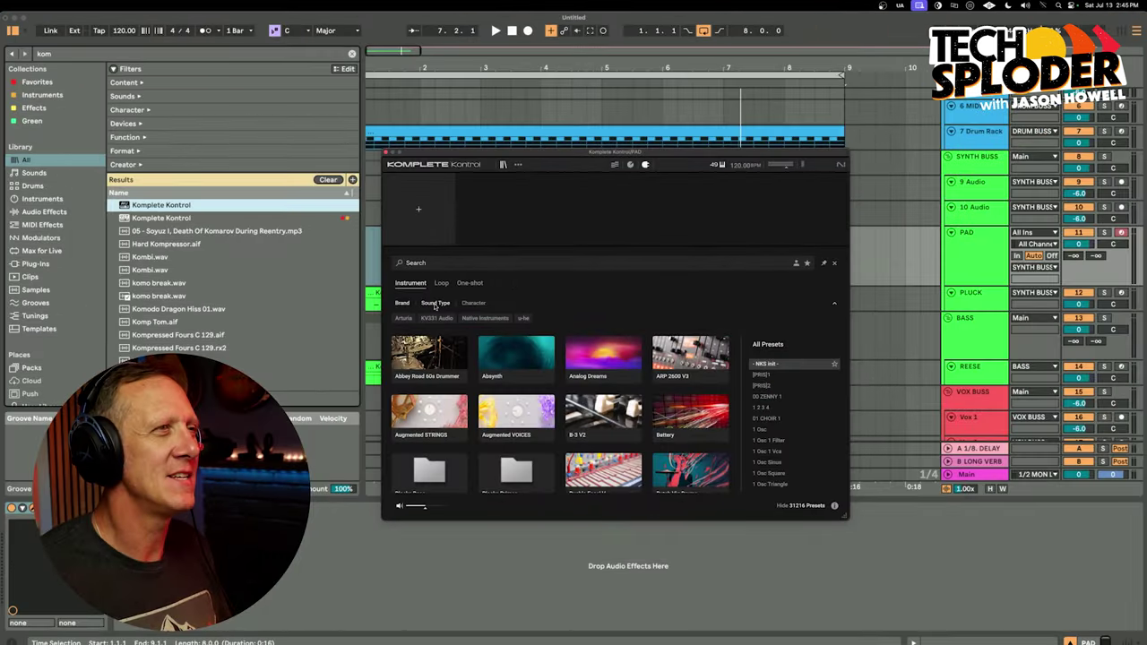
Show the sound type filters in the Komplete Kontrol library and choose an instrument for the PAD track.
left_click(434, 304)
double_click(690, 367)
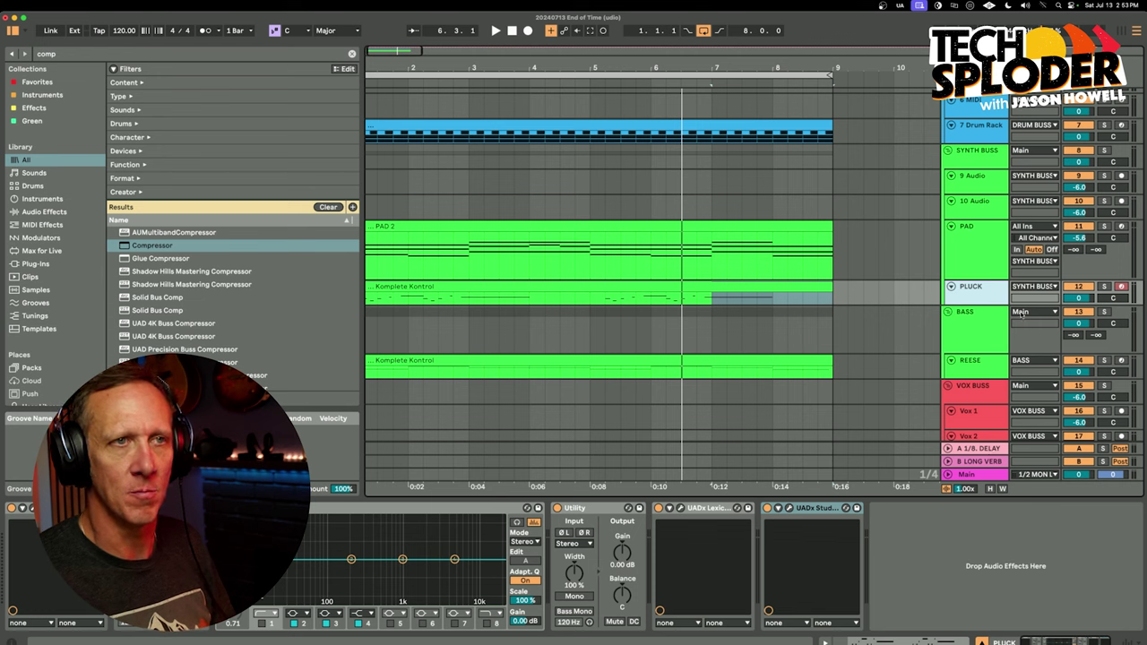
Enlarge the PLUCK track and set its send to the A 1/8. DELAY return to -6.6 dB during playback.
left_click_drag(992, 305, 993, 350)
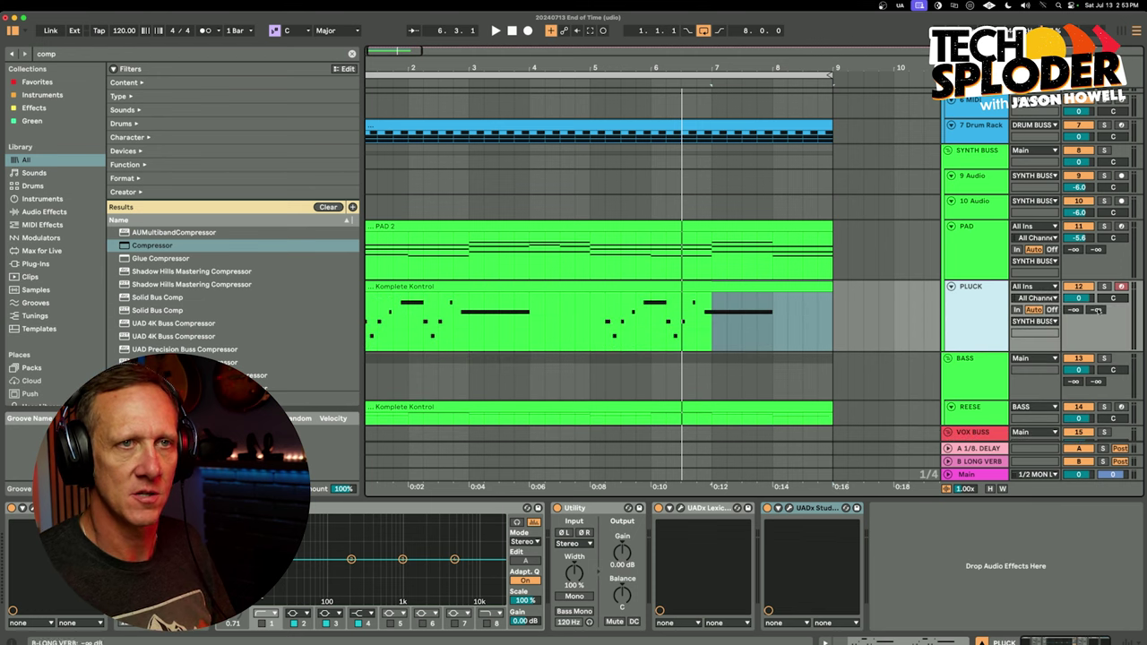
left_click_drag(1077, 311, 1077, 288)
key("space")
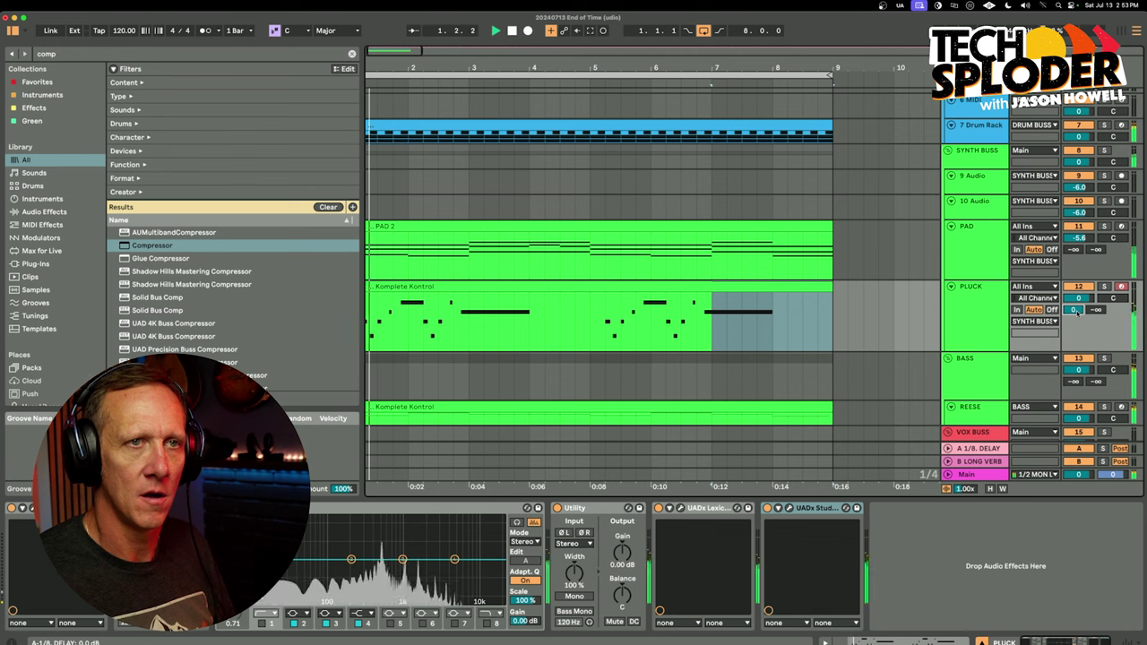
left_click_drag(1075, 311, 1076, 336)
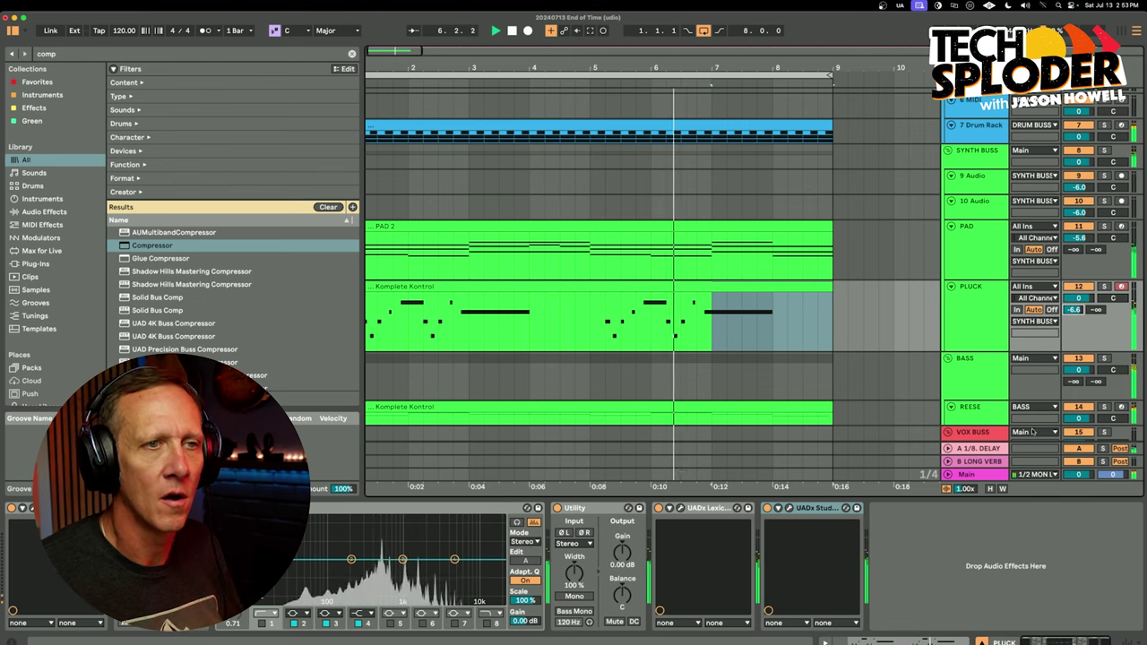
Search the sample browser for "snap" and for "shaker" sounds for the 7 Drum Rack track.
left_click(981, 125)
key("super+f")
type("snap")
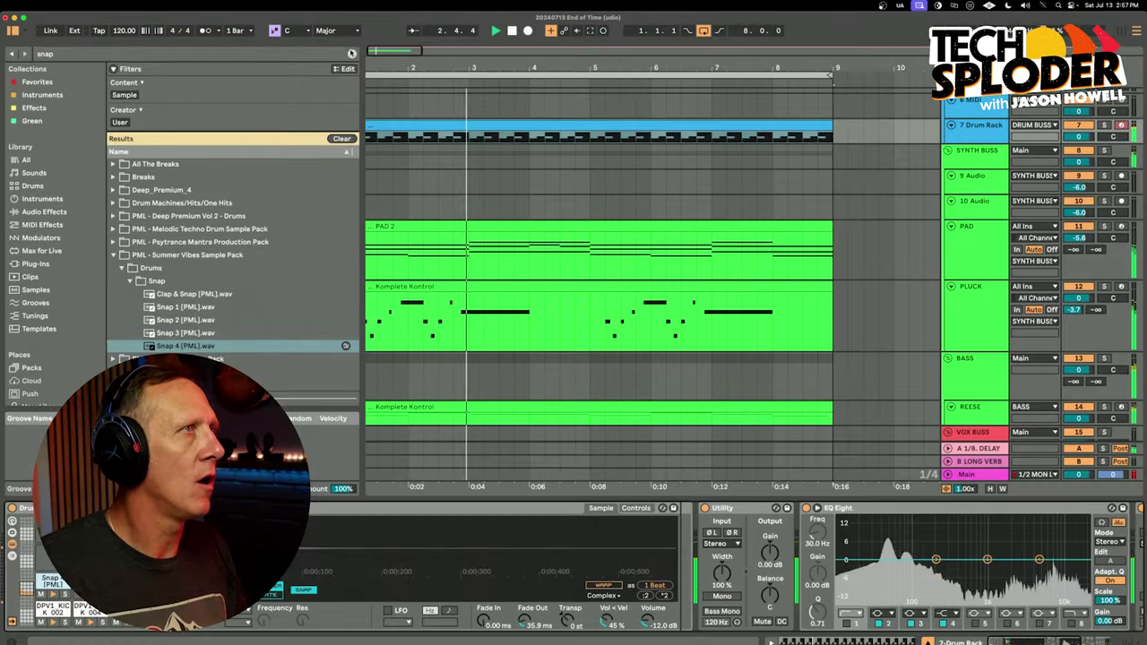
left_click(351, 53)
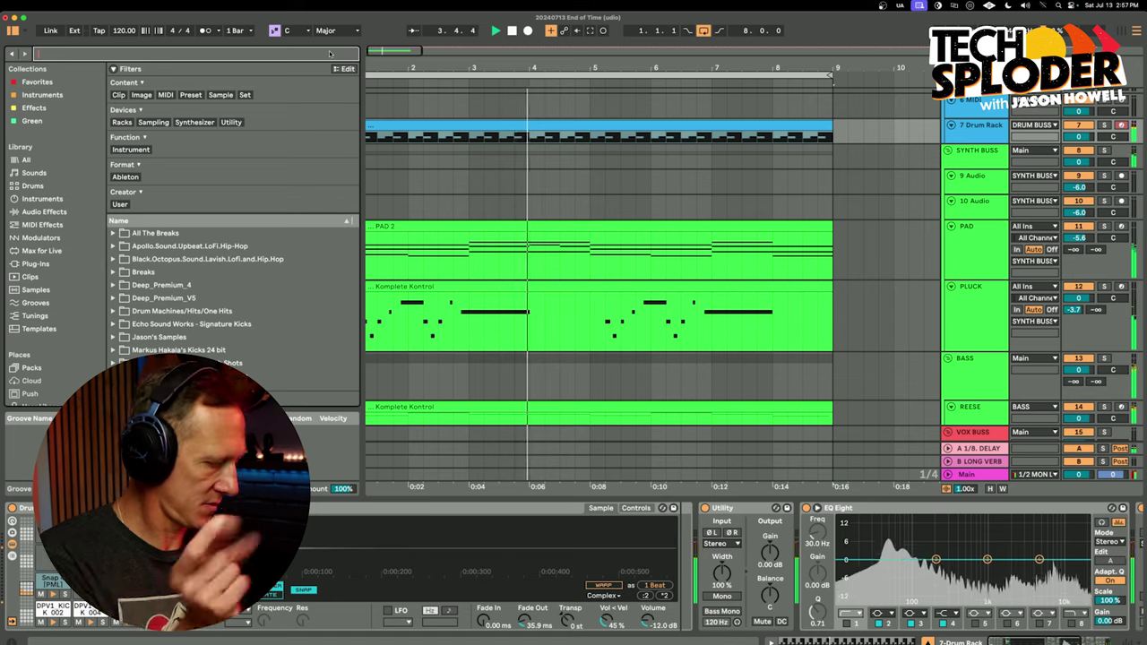
type("shaker")
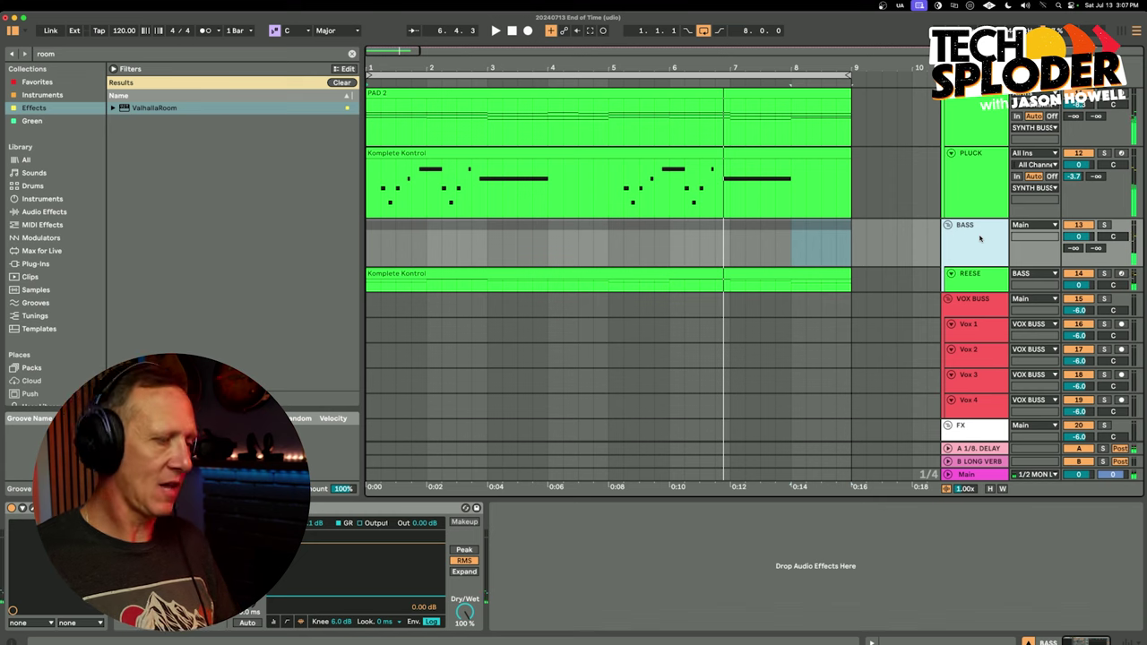
Insert a MIDI track at the BASS group, and select a spot in the SUB BASS track's clip.
key("super+shift+t")
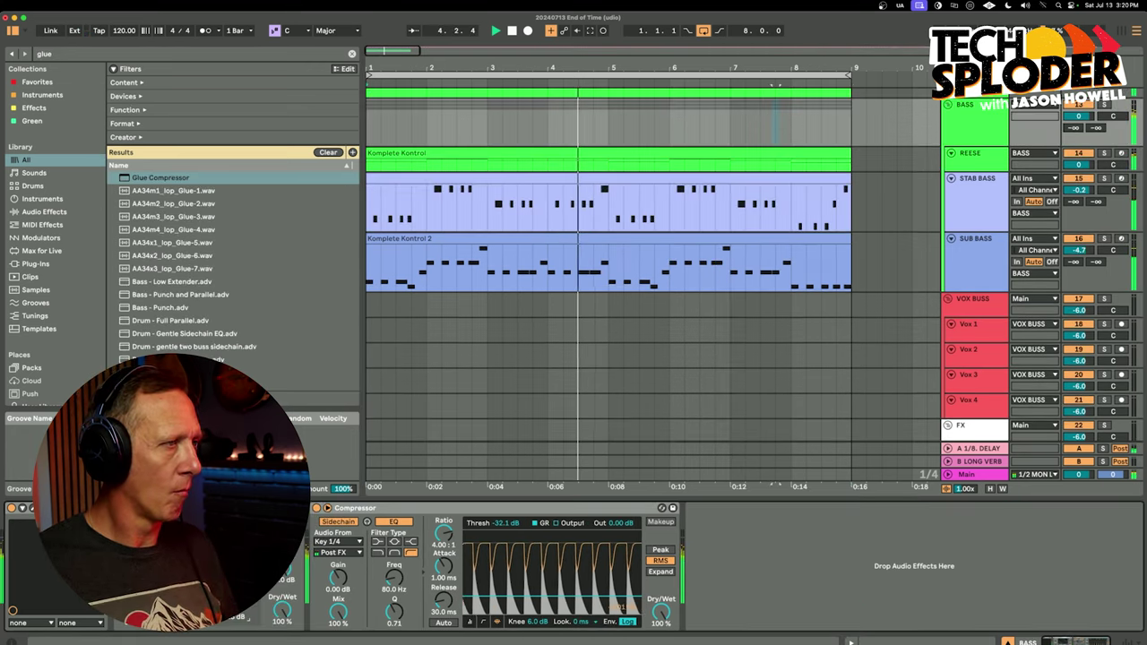
left_click(773, 281)
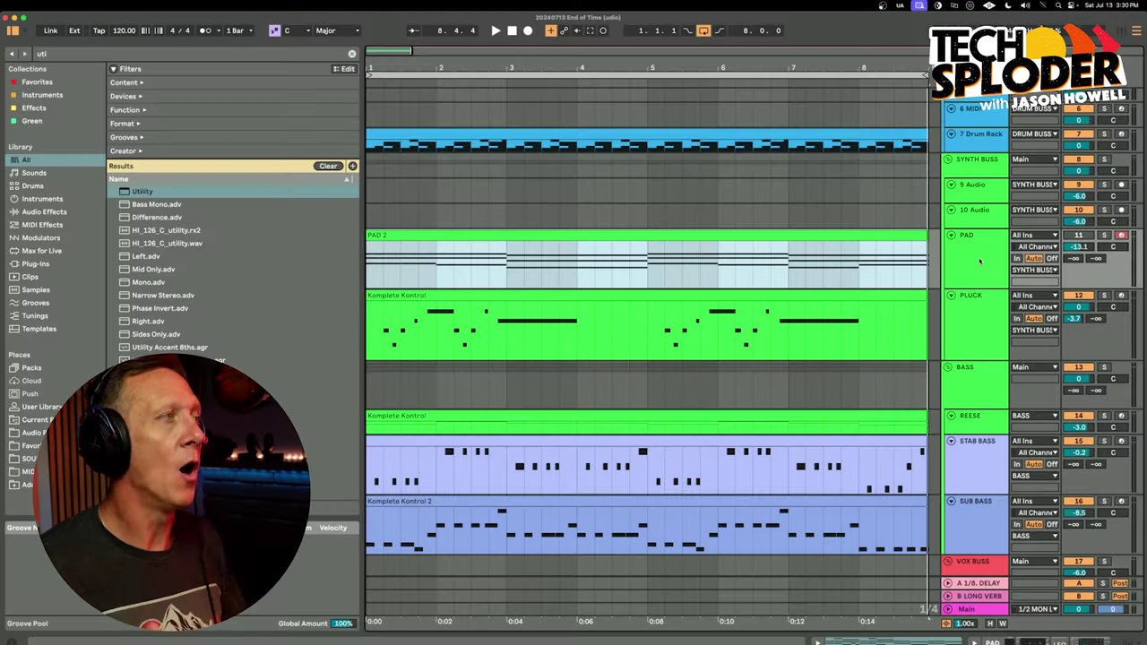
Switch to Udio in the web browser and upload 20240713 End of Time (udio).mp3 from the project's BOUNCE folder, confirming the usage rights.
key("super+Tab")
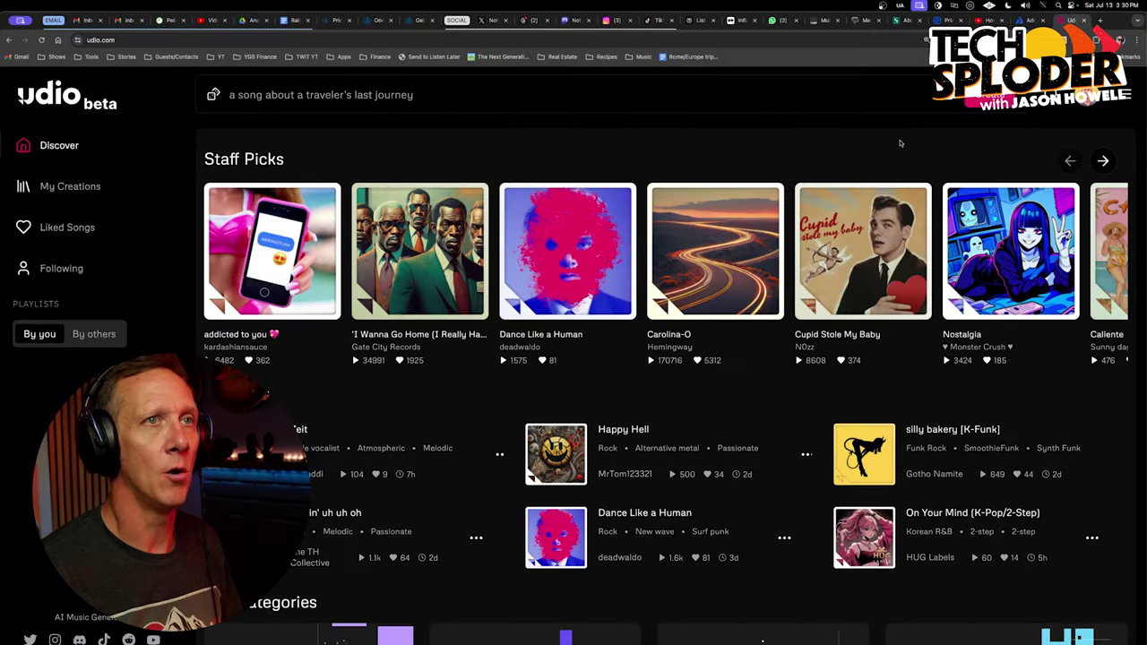
key("super+o")
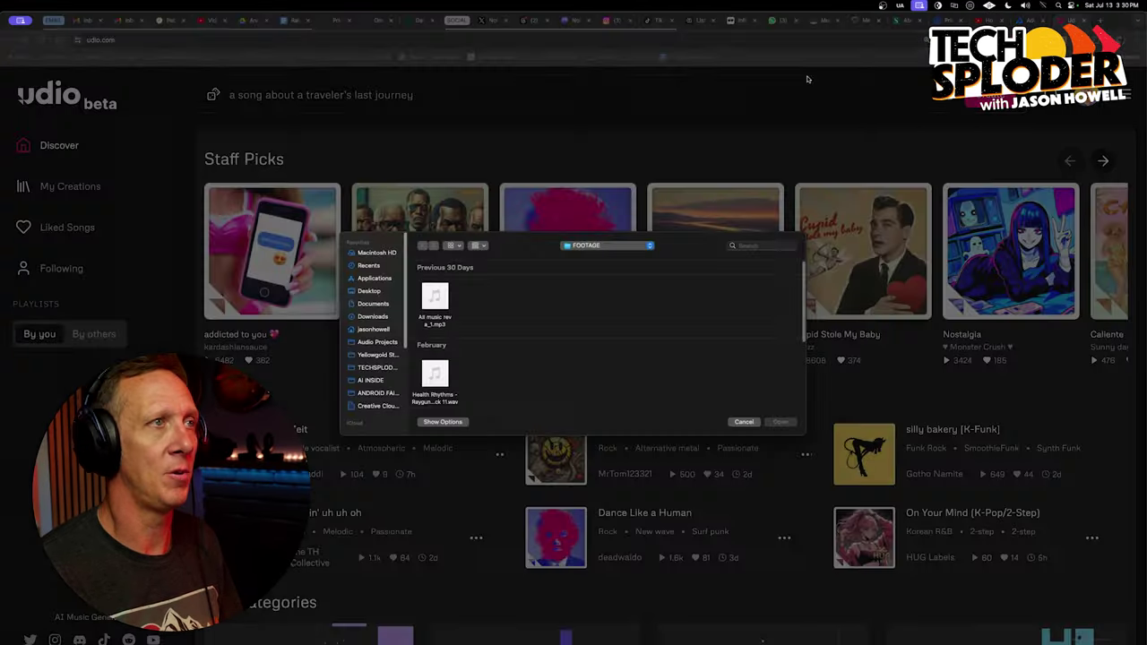
left_click(376, 343)
double_click(433, 301)
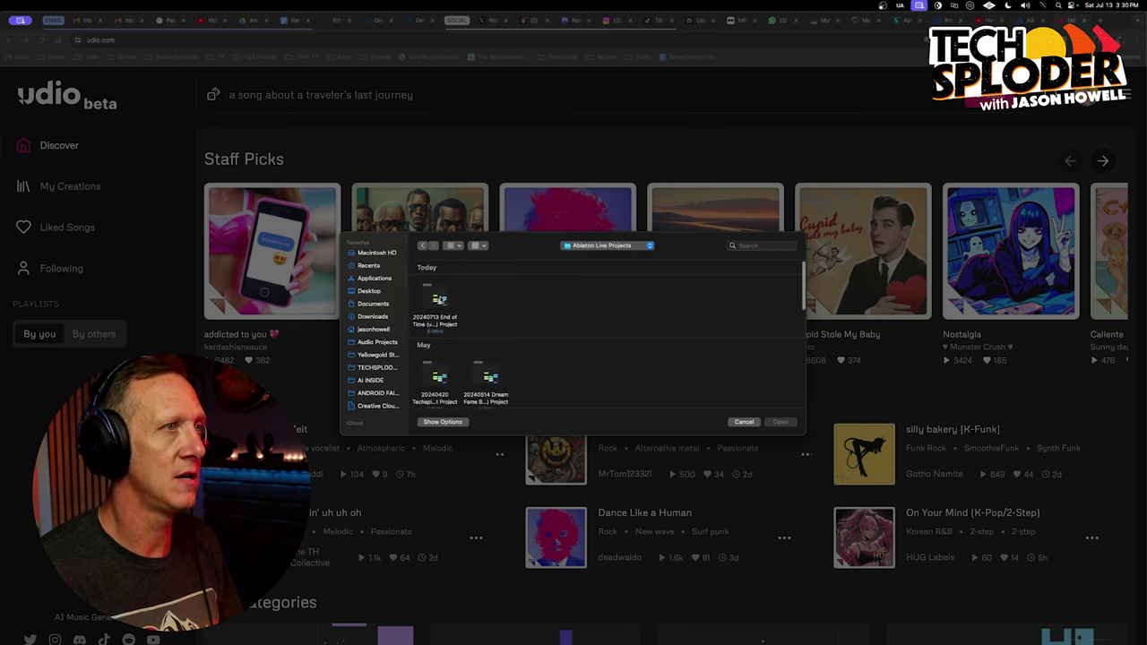
double_click(439, 299)
left_click(497, 299)
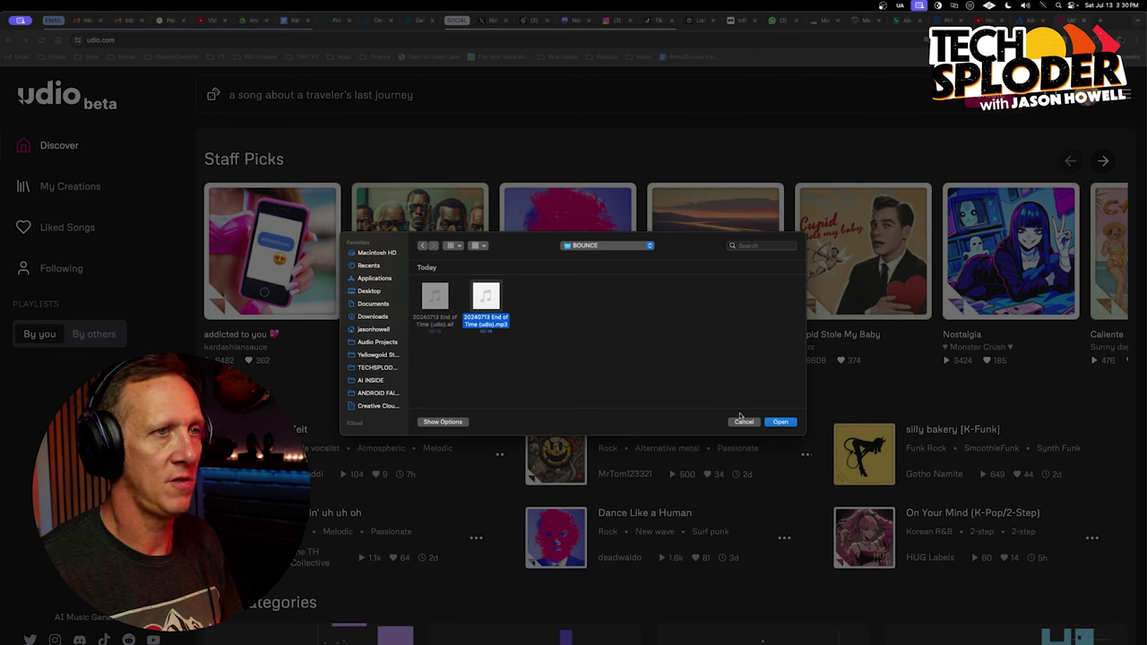
left_click(780, 422)
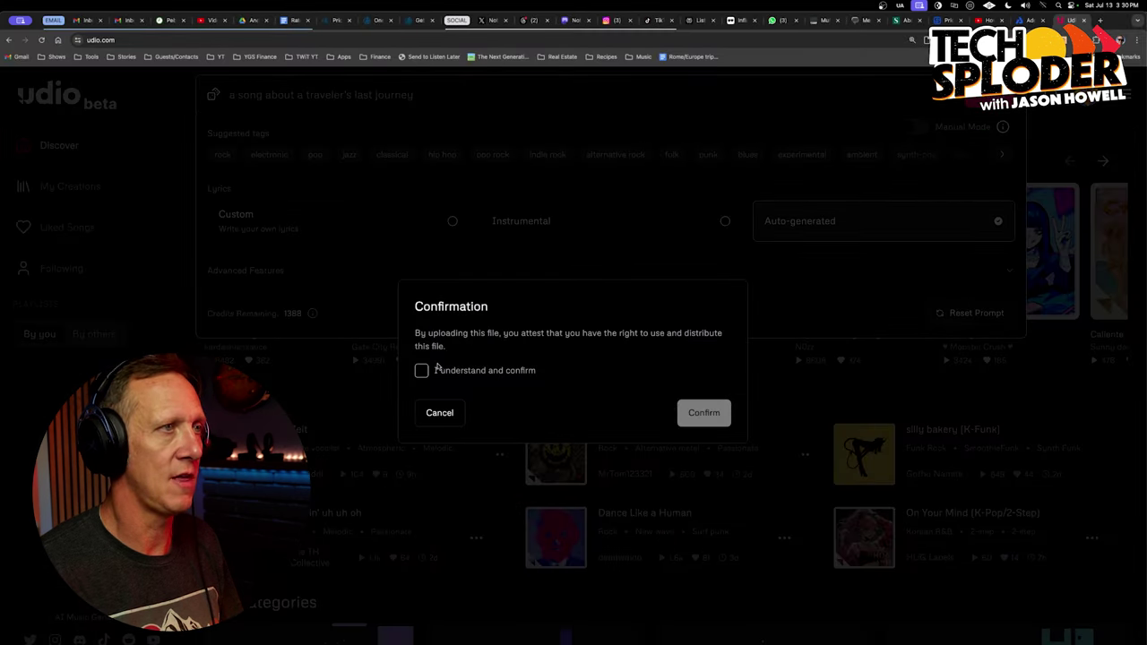
left_click(422, 371)
left_click(699, 410)
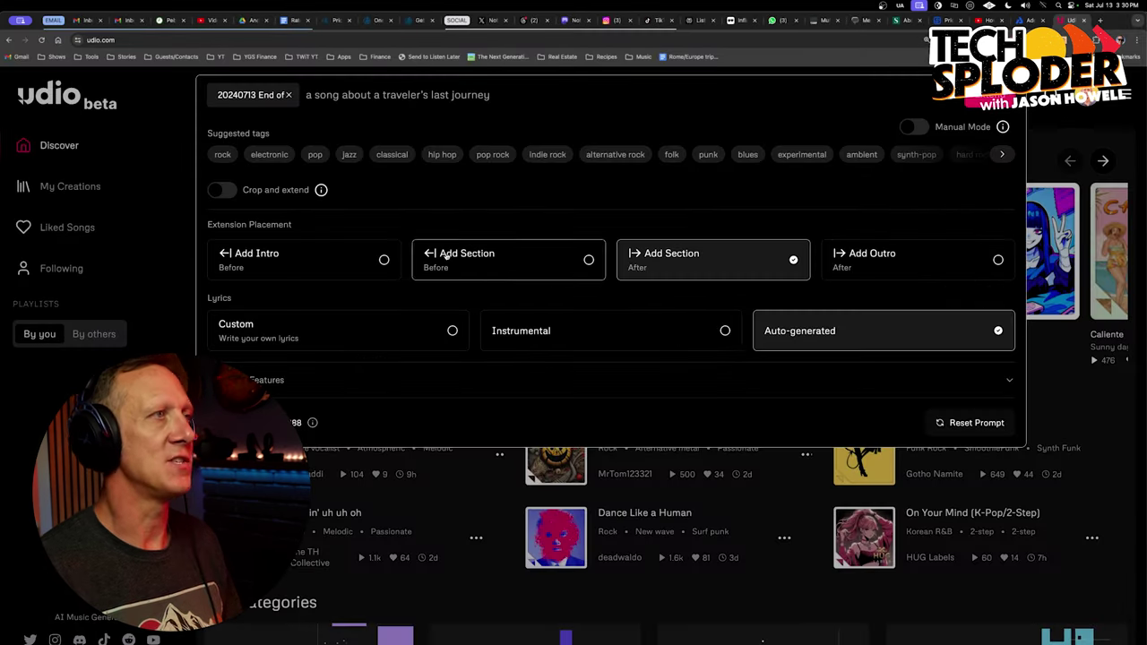
Turn on Crop and extend for the uploaded clip and set the lyrics option to Instrumental.
left_click(222, 190)
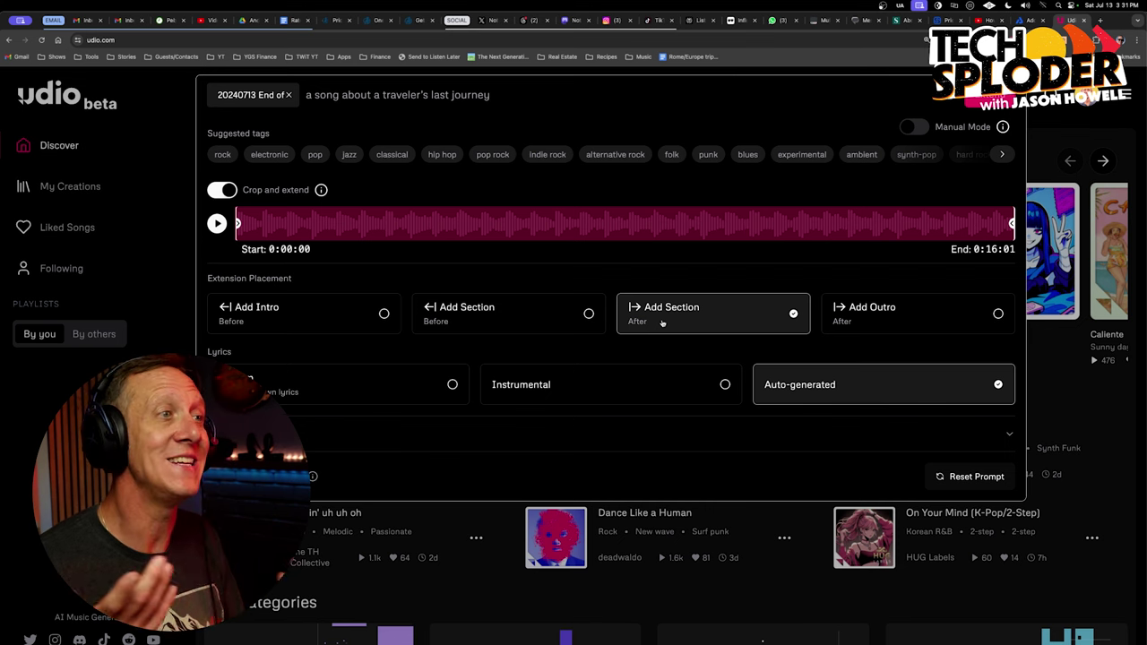
left_click(649, 383)
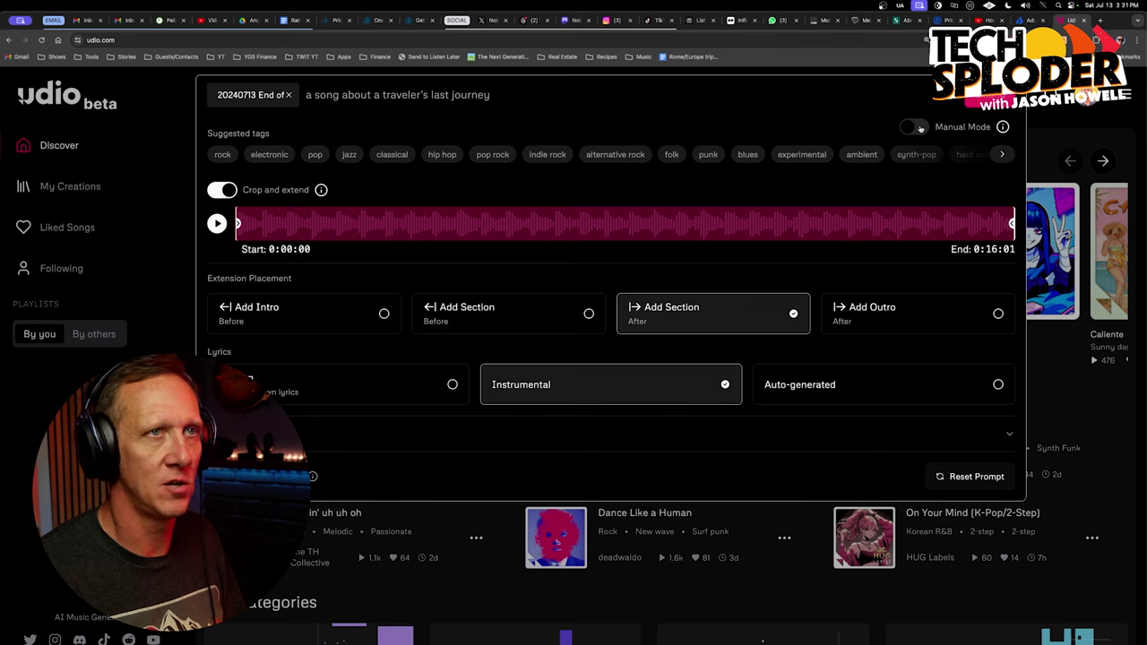
Add the suggested tags ambient, electronic, house, techno and tech house to the Udio prompt.
left_click(862, 154)
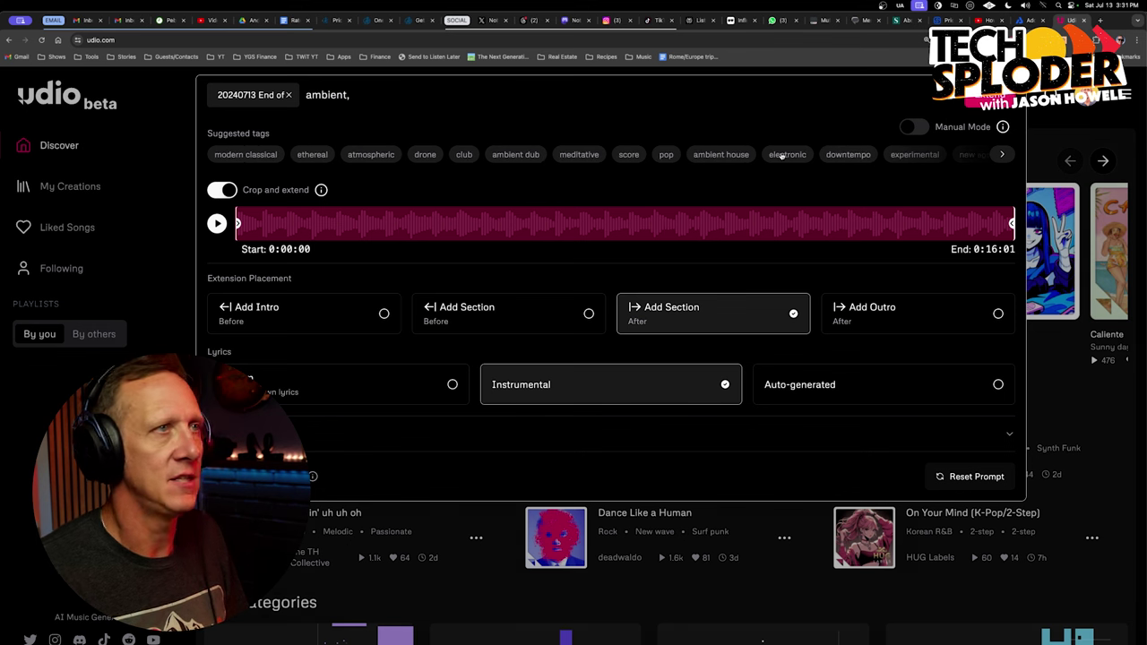
left_click(781, 154)
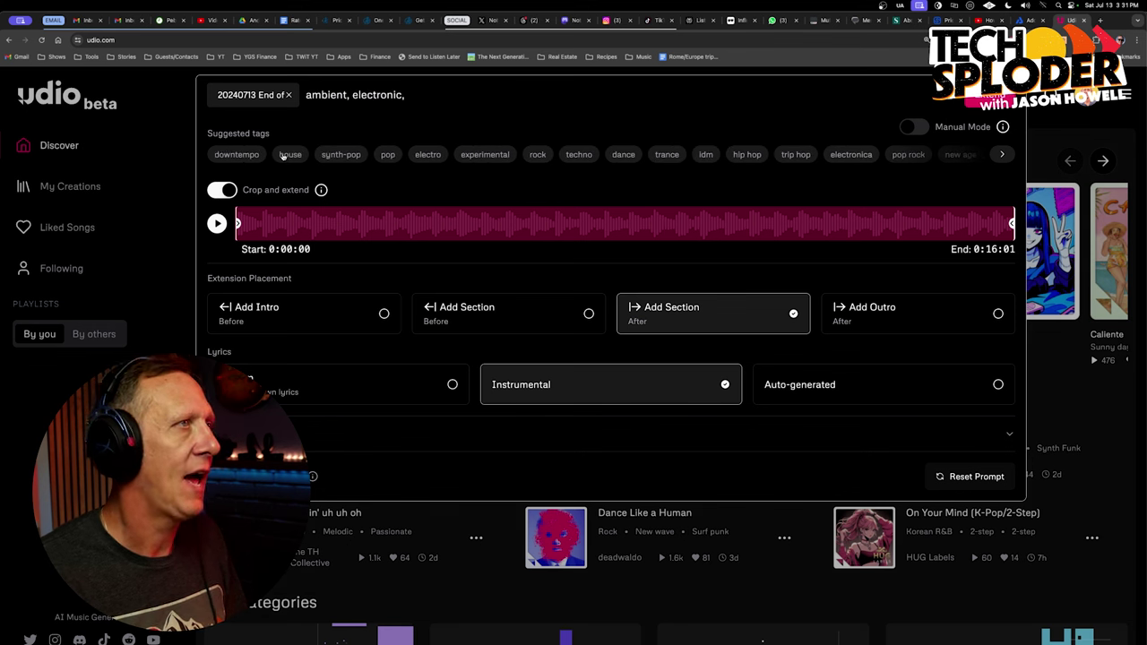
left_click(291, 155)
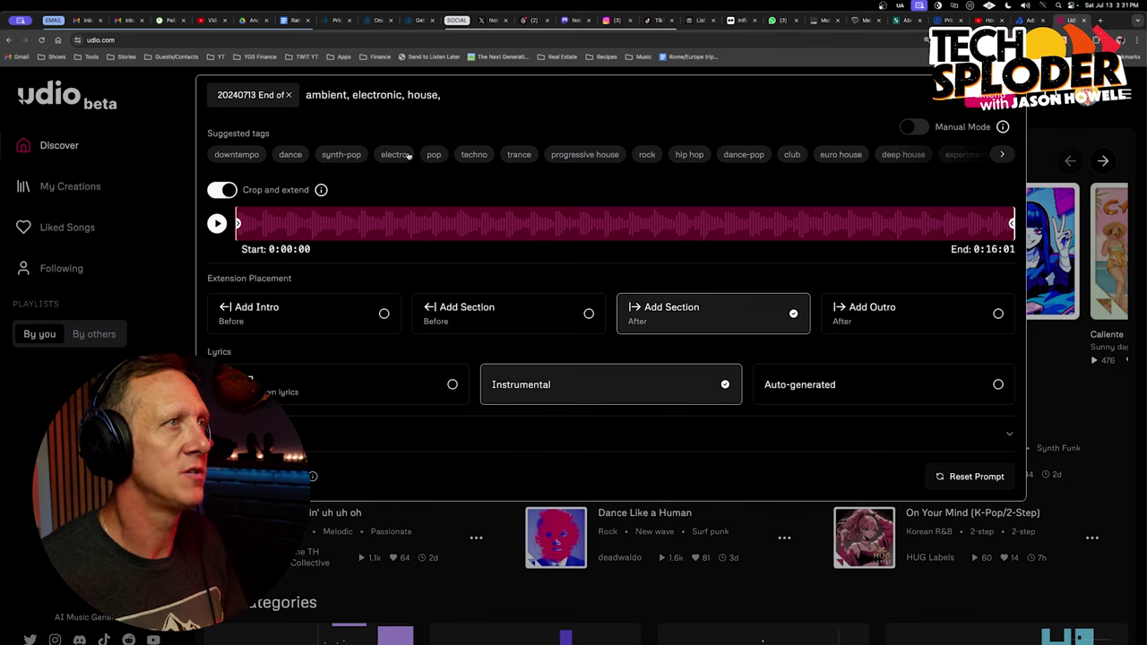
left_click(474, 154)
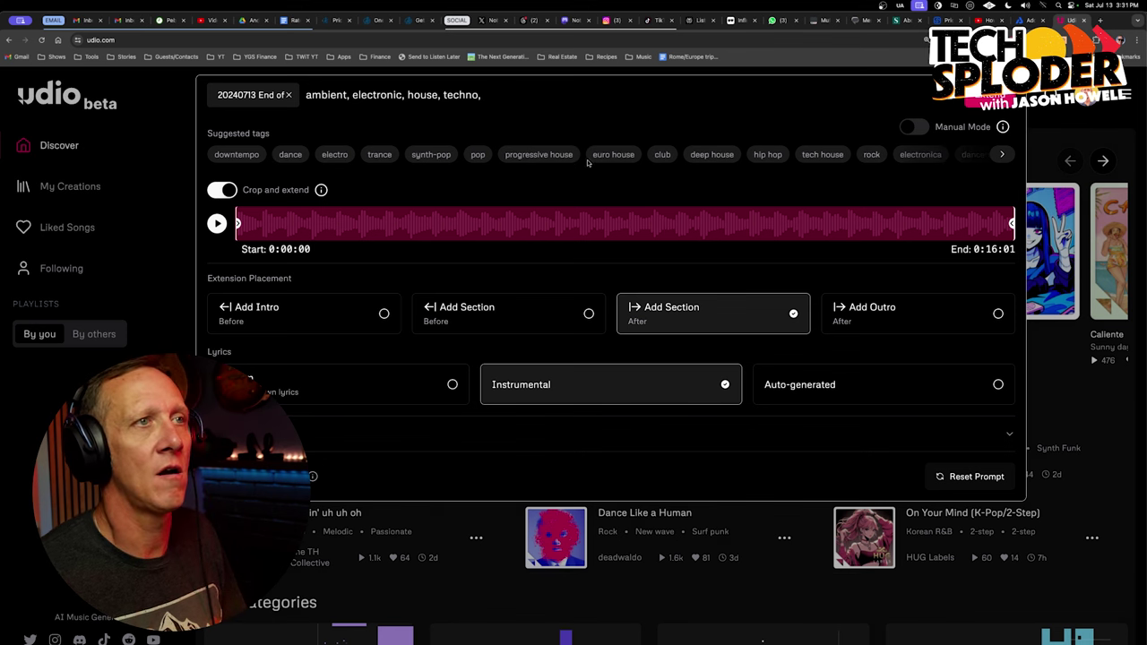
left_click(822, 154)
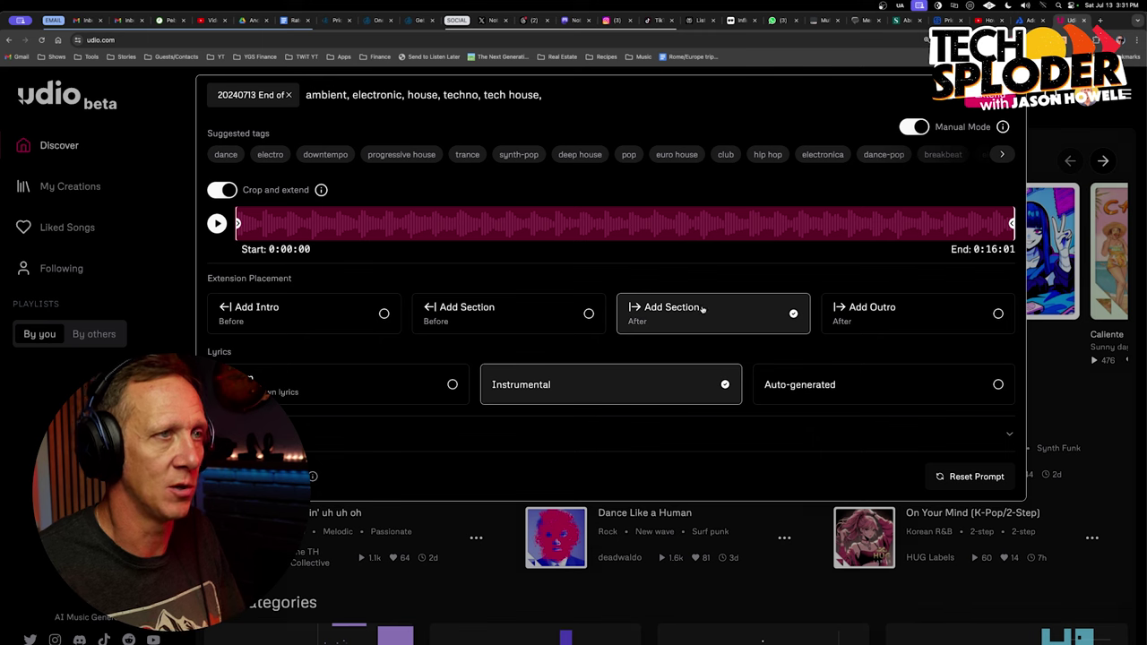
Set the prompt strength to 70% in the advanced features and generate the extension of the uploaded clip.
scroll(717, 319, "down", 1)
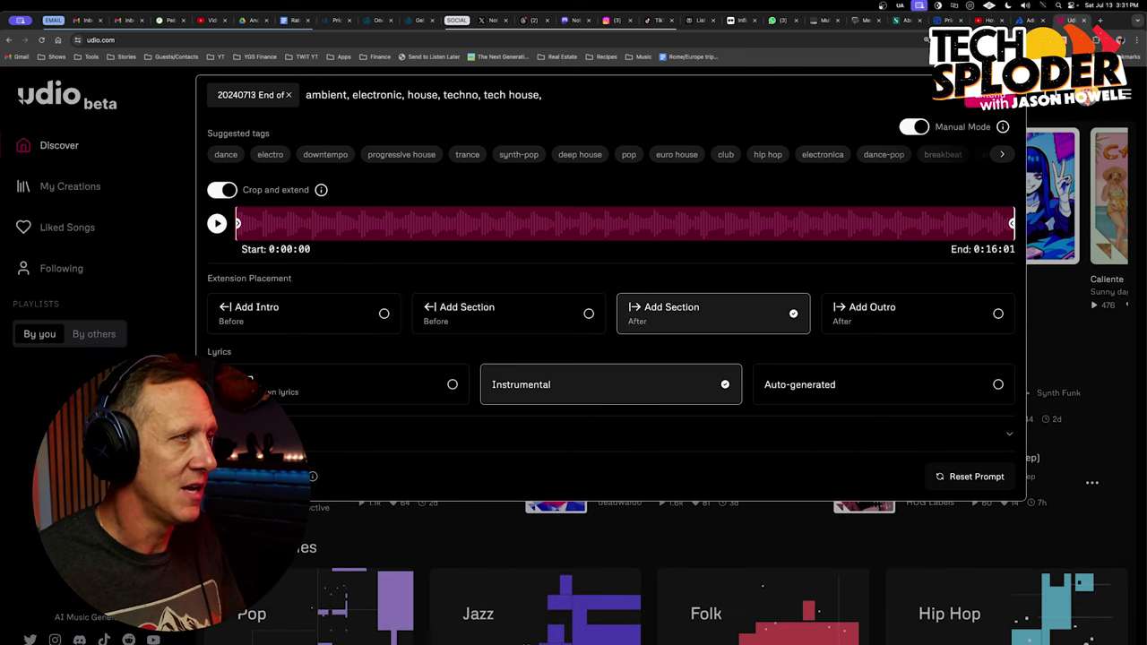
left_click(410, 434)
scroll(410, 433, "down", 2)
left_click_drag(336, 419, 348, 414)
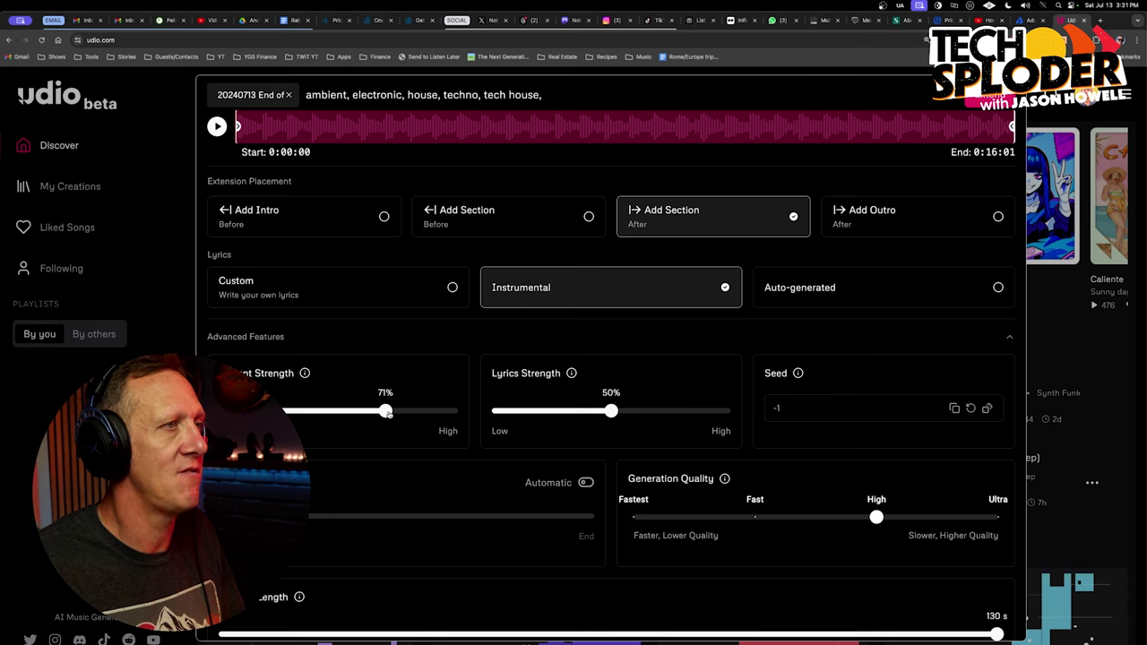
scroll(384, 413, "down", 2)
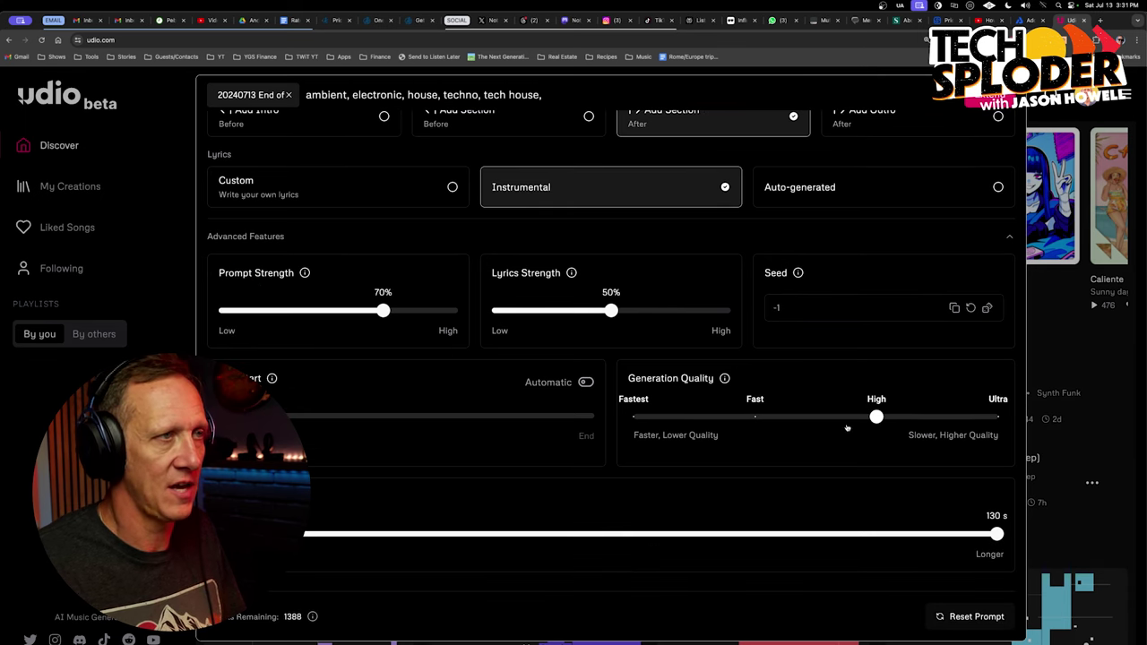
scroll(685, 328, "up", 4)
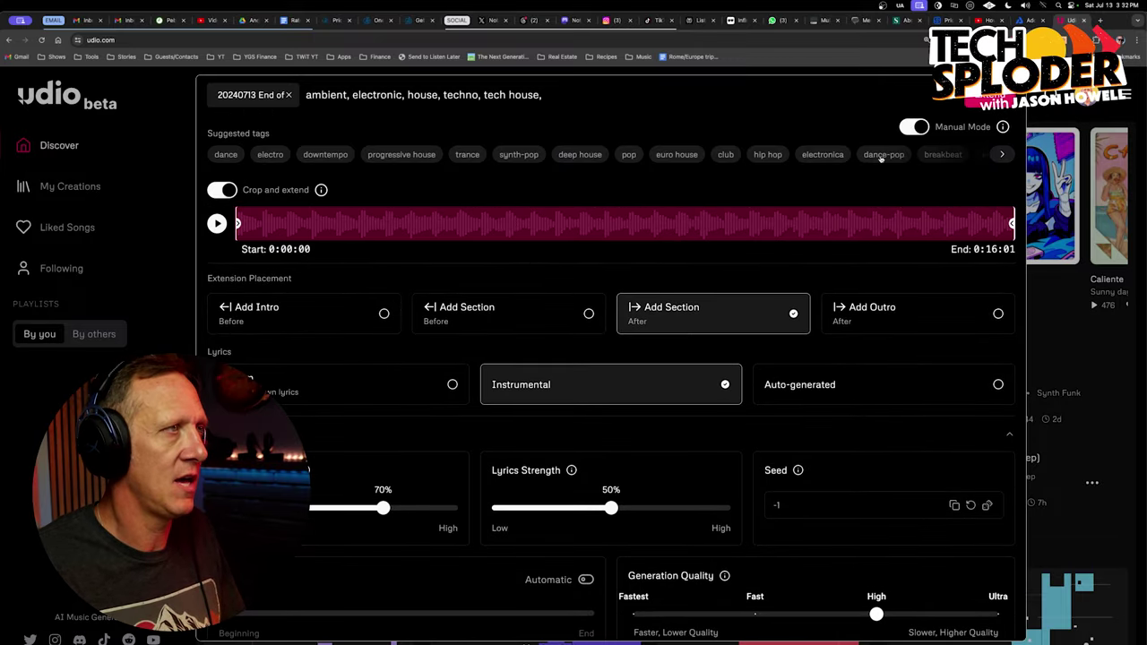
left_click(932, 94)
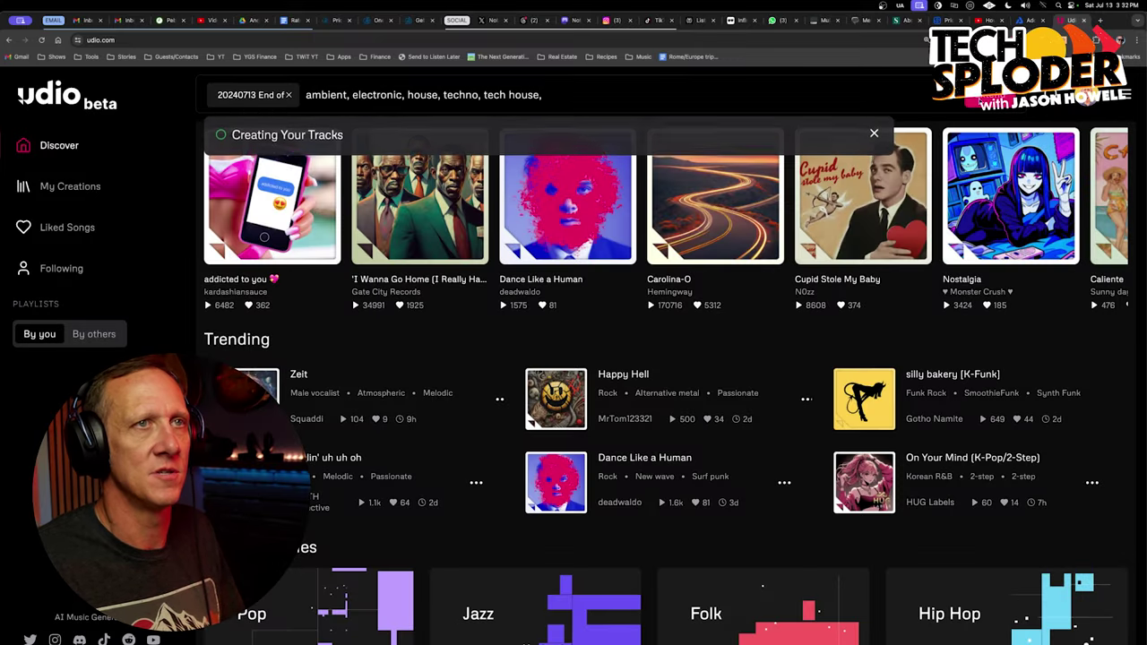
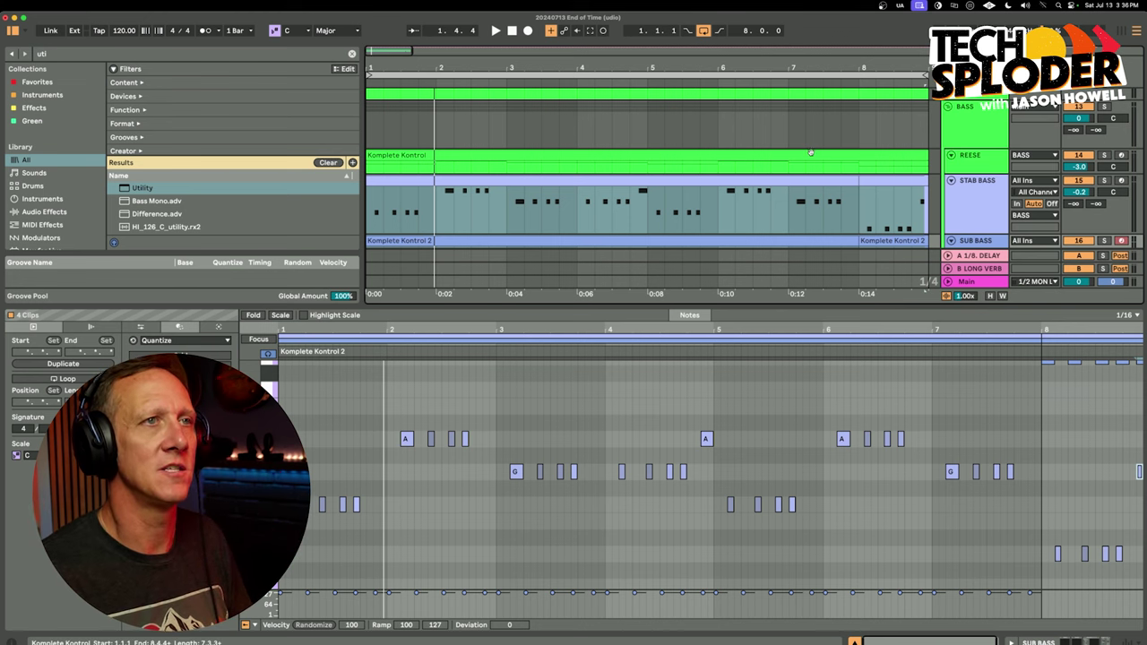
Show the notes of the REESE track's clip in Ableton Live and play back the loop.
left_click(811, 155)
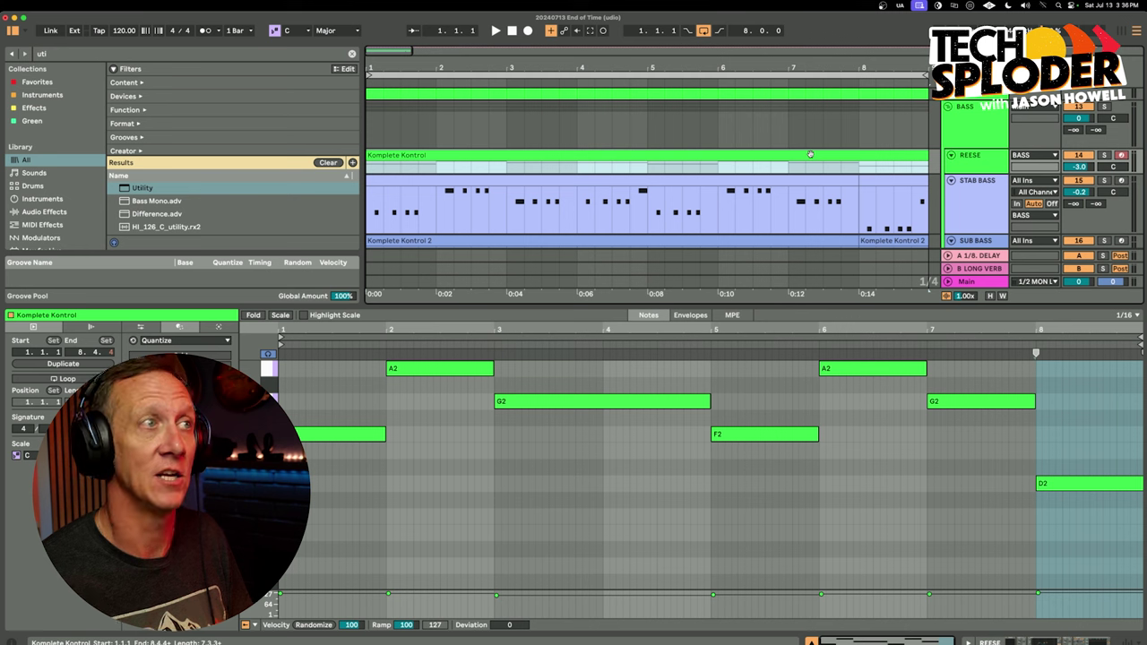
key("space")
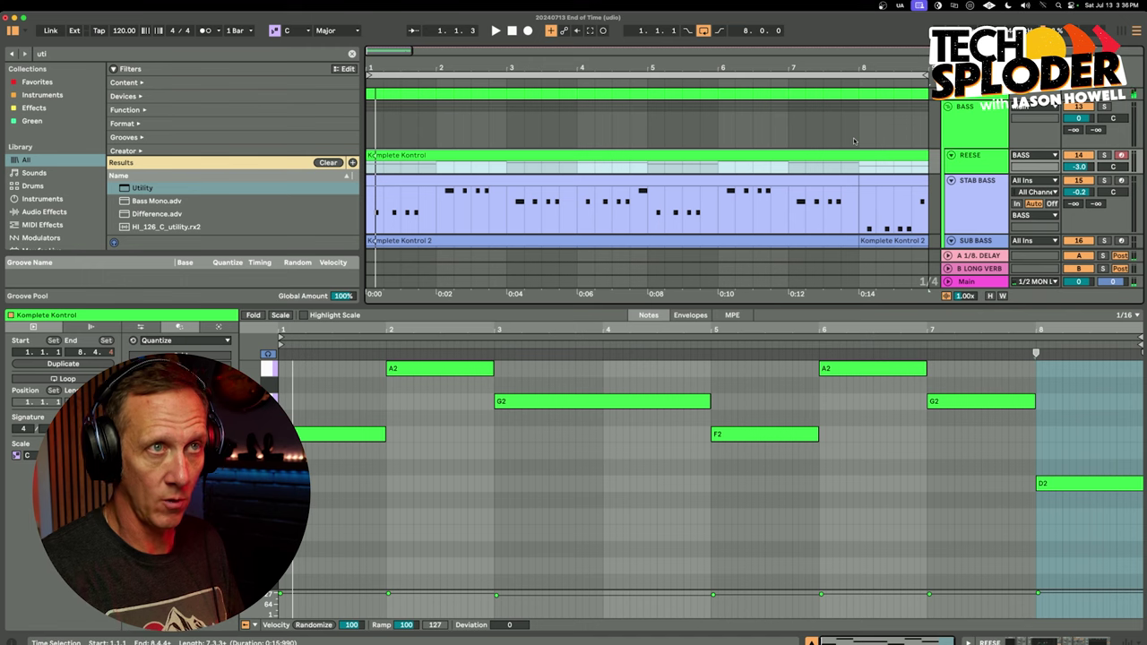
Duplicate the eight-bar clips on the 7 Drum Rack, PAD and PLUCK tracks so they repeat from bar 9.
key("minus")
key("minus")
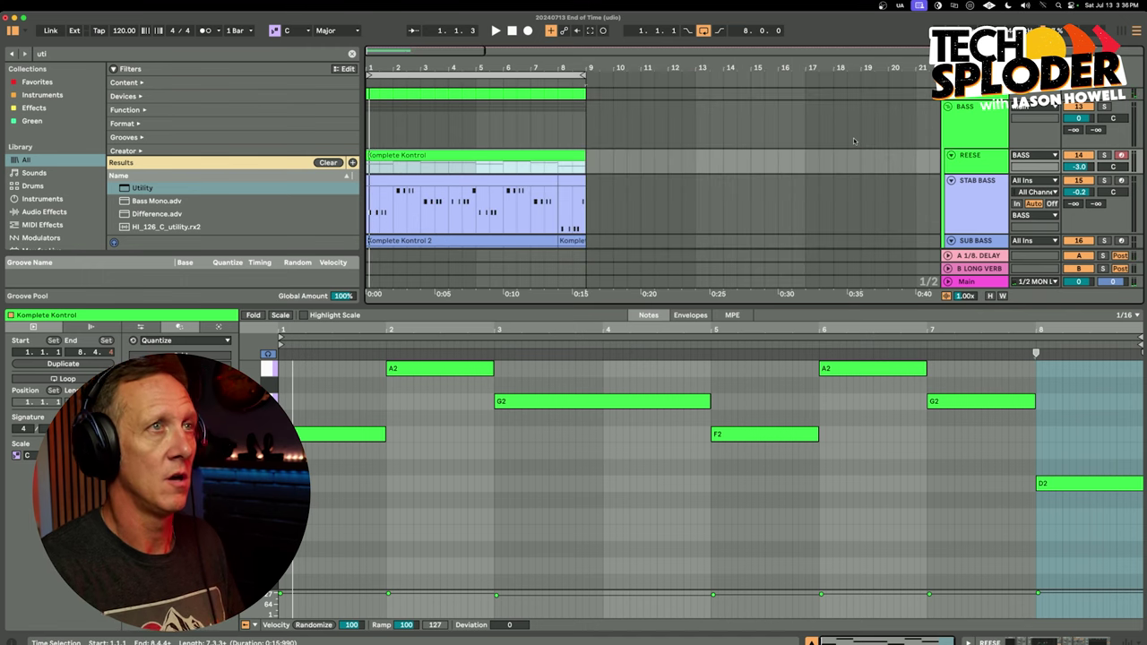
key("minus")
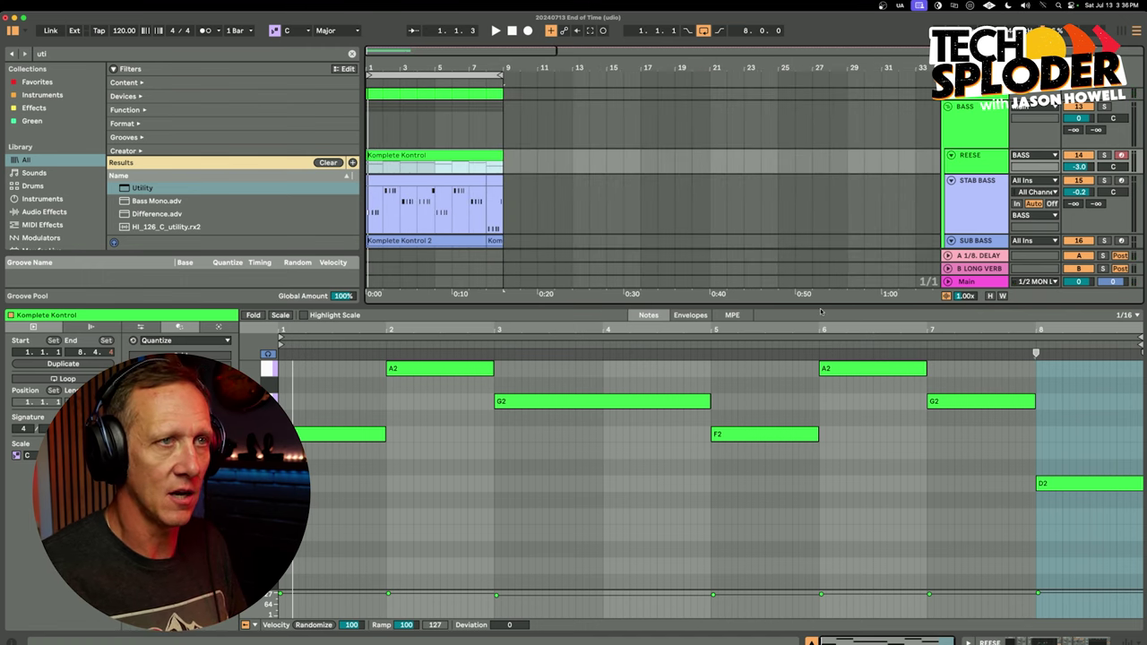
left_click_drag(819, 306, 825, 474)
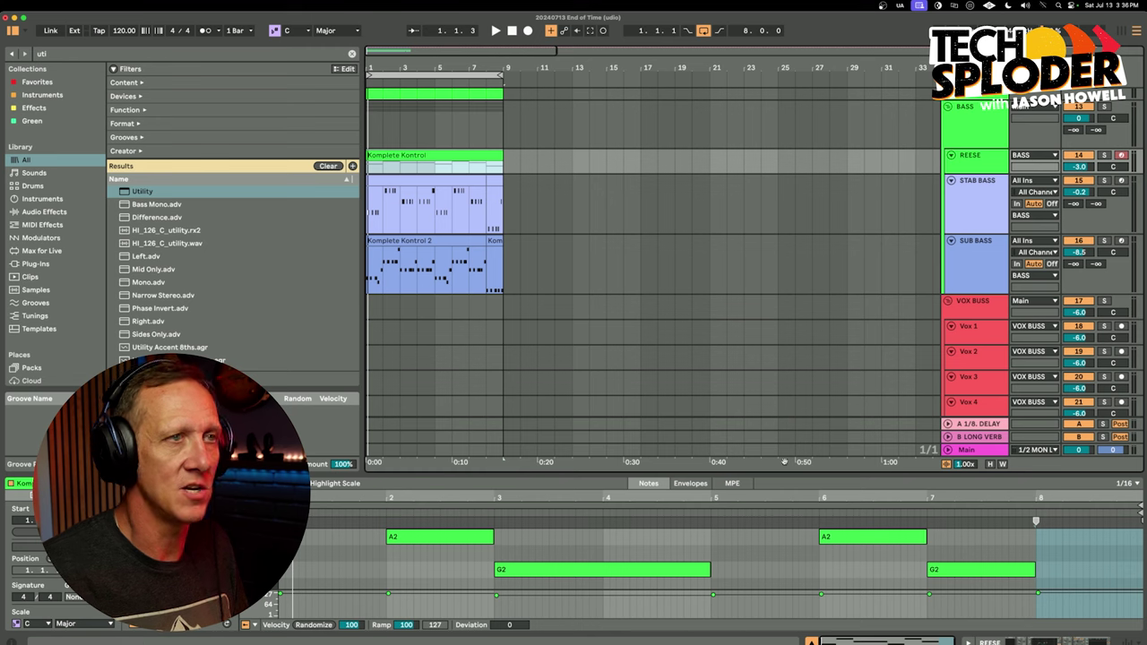
scroll(638, 268, "up", 10)
left_click(476, 188)
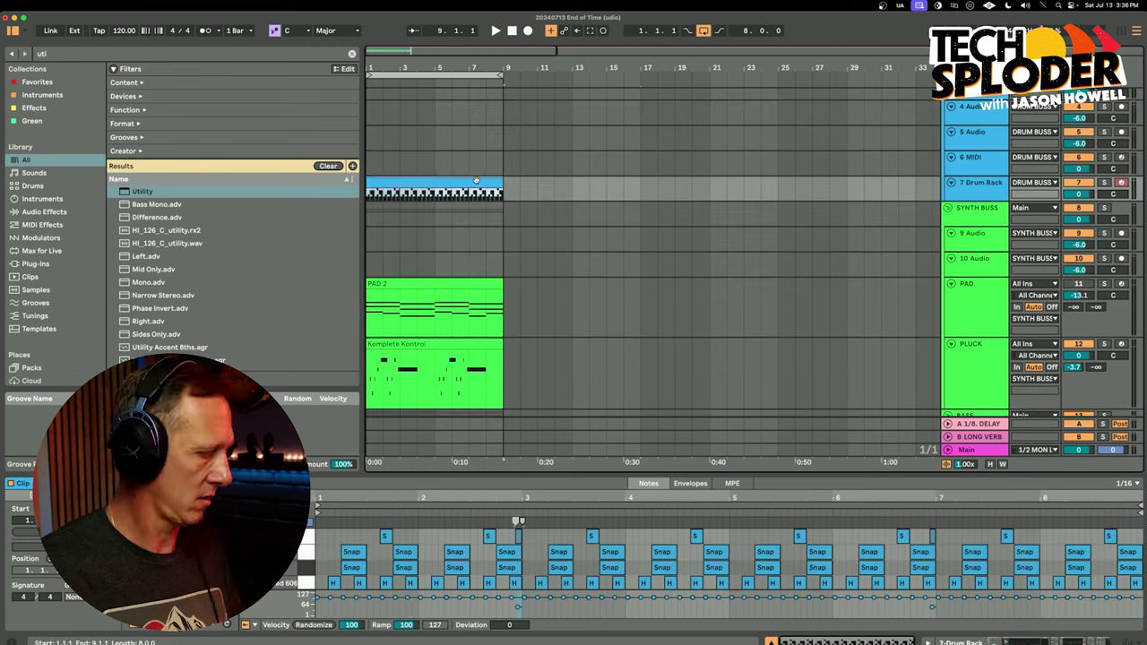
key("ctrl+d")
left_click(473, 286)
key("ctrl+d")
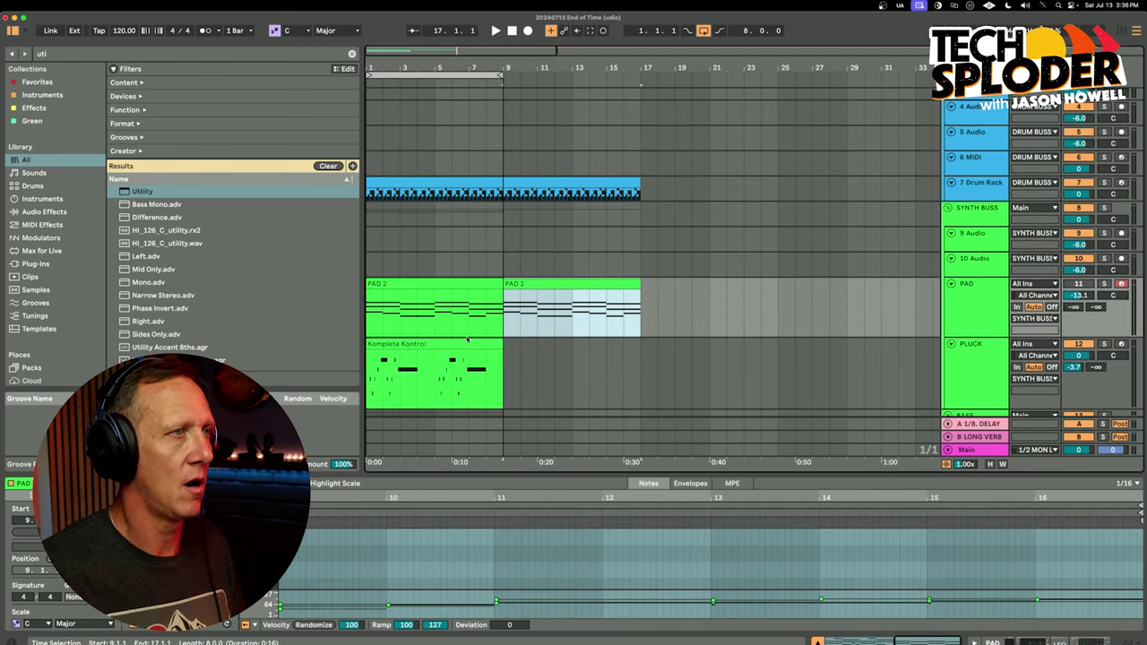
left_click(467, 345)
key("ctrl+d")
Duplicate the REESE, STAB BASS and SUB BASS clips together so they repeat from bar 9.
scroll(542, 367, "down", 5)
left_click_drag(394, 242, 497, 358)
key("ctrl+d")
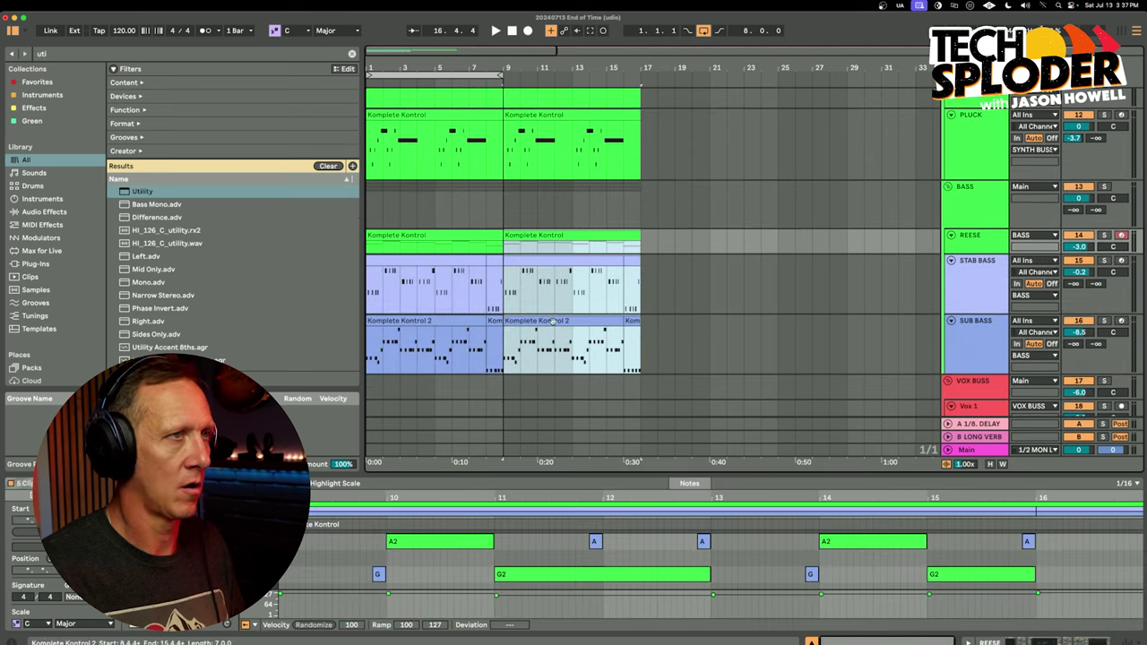
left_click(710, 282)
Delete the bar 8 clips on the STAB BASS and SUB BASS tracks, and loop the full length of the REESE clips through bar 16.
left_click_drag(501, 265, 487, 269)
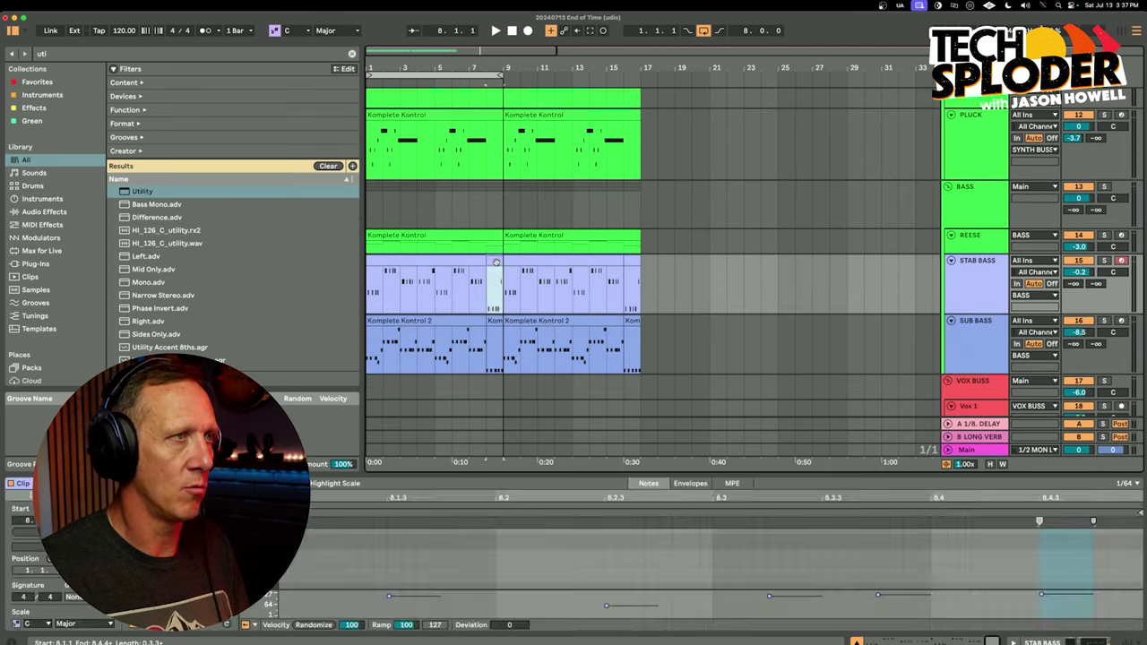
key("Delete")
mouse_move(502, 322)
left_mouse_down()
mouse_move(488, 321)
mouse_move(502, 322)
left_mouse_up()
key("Delete")
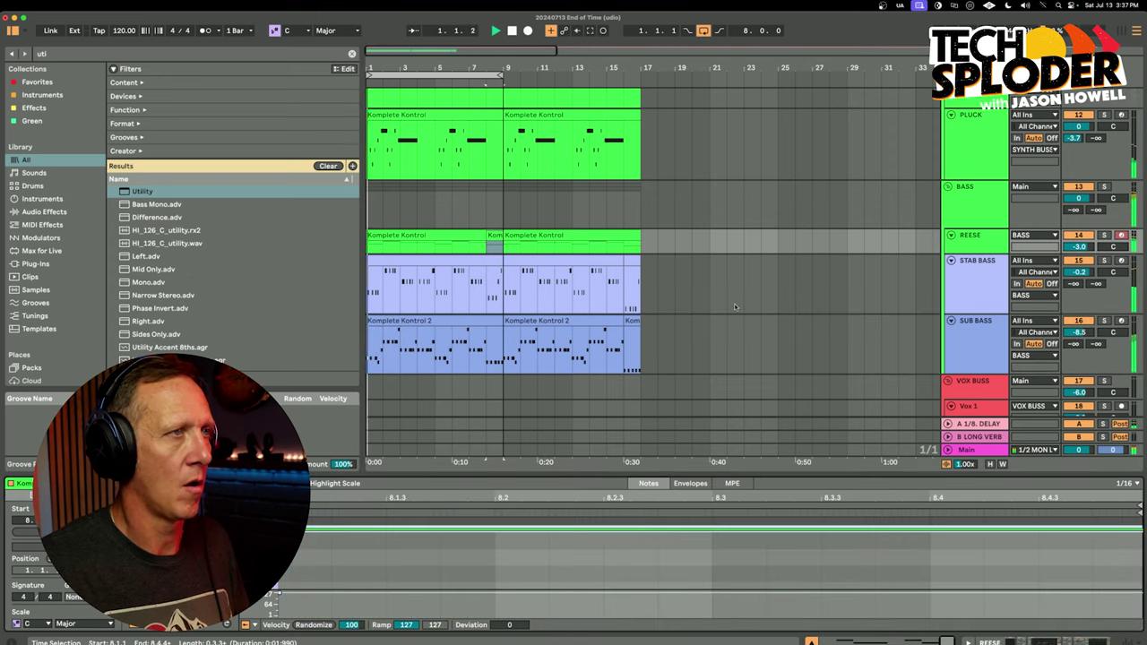
left_click(459, 236)
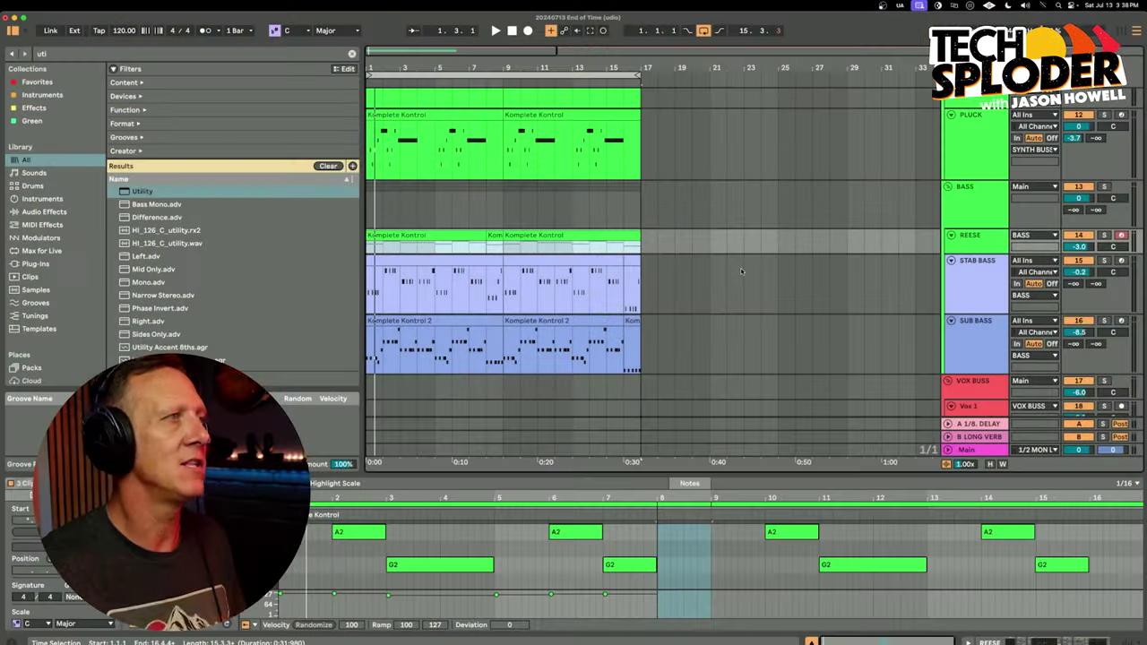
Switch to Udio, listen to the first Echoes in the Void track in My Creations, and return to Ableton Live.
key("super+Tab")
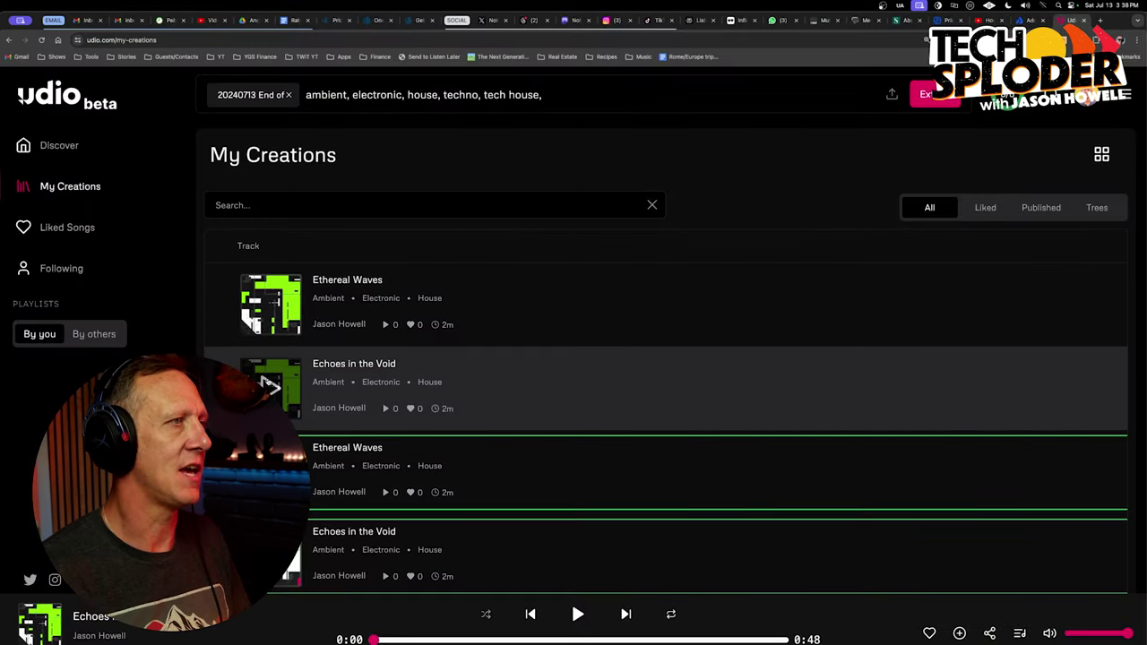
left_click(269, 386)
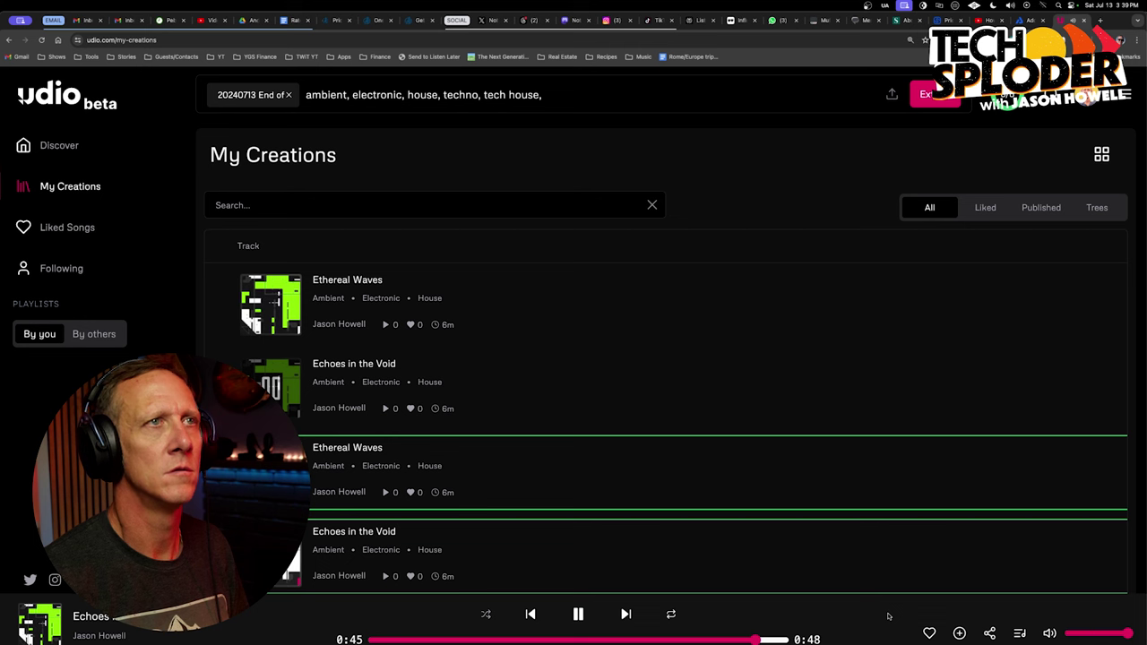
left_click(577, 614)
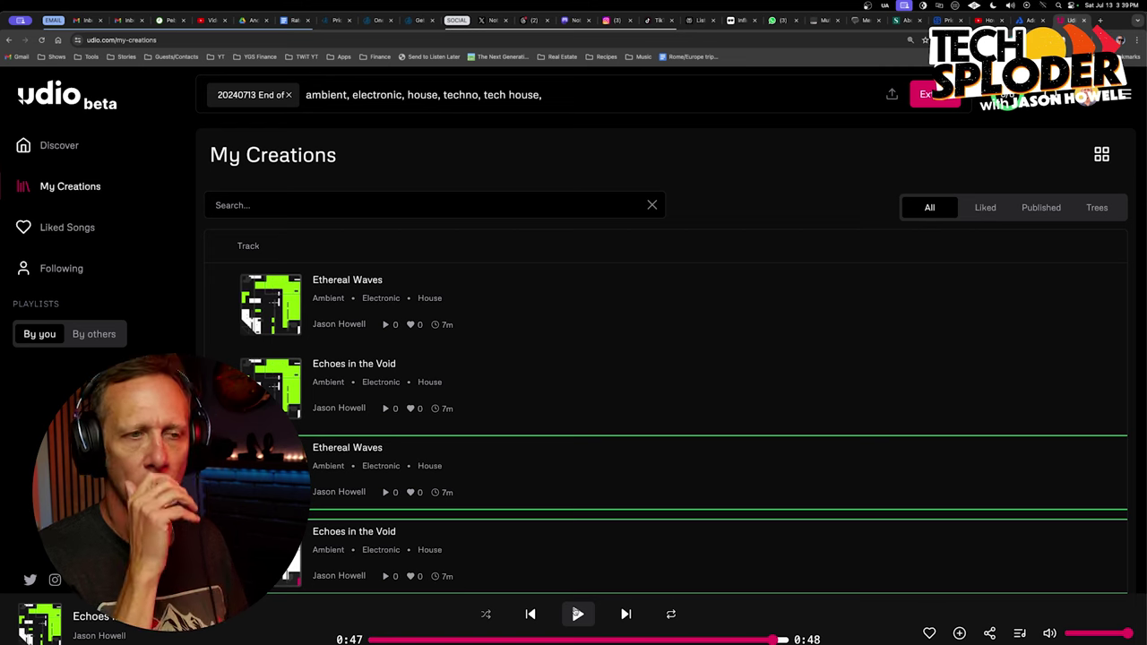
key("super+Tab")
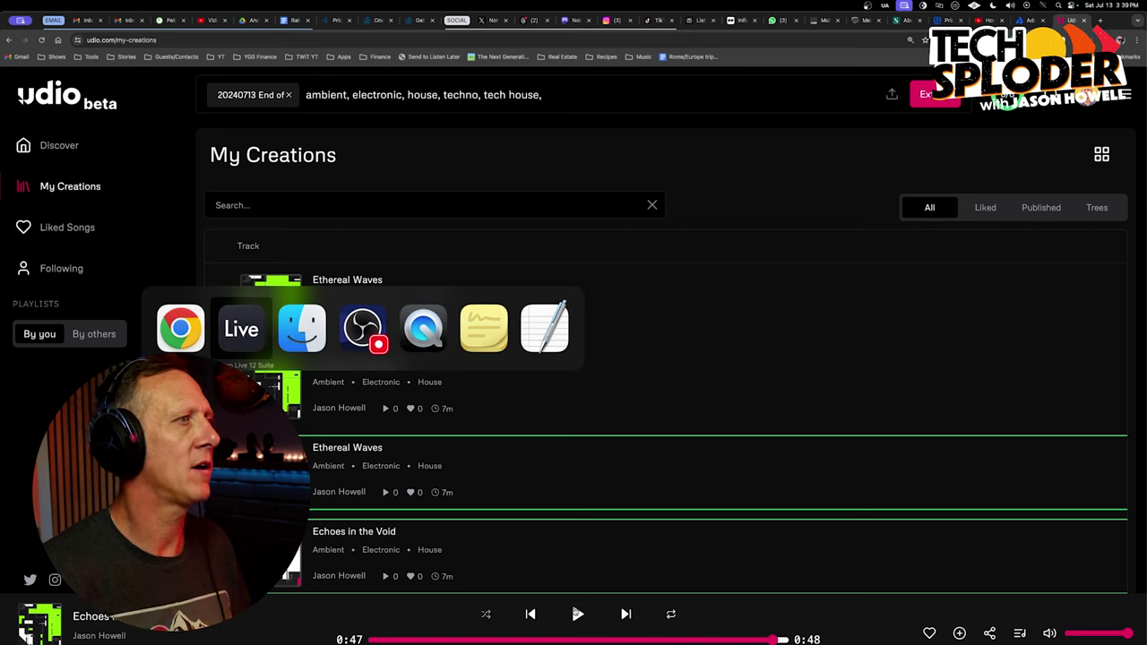
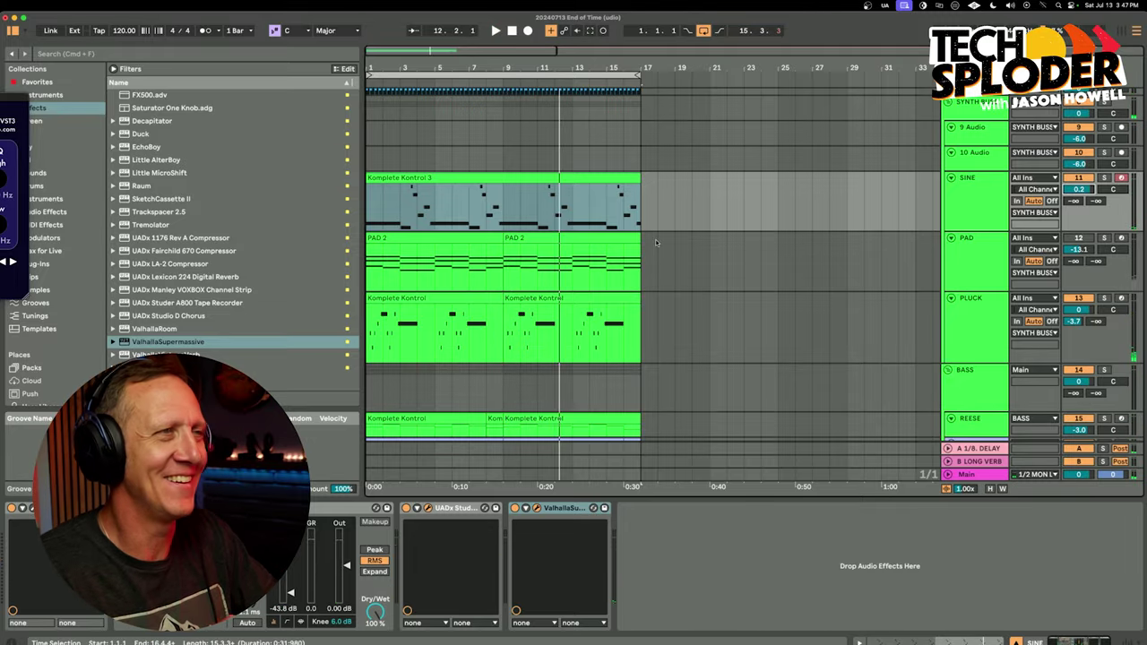
Switch to Udio, listen to the second Ethereal Waves track in My Creations, and replay a passage from its first half.
key("super+Tab")
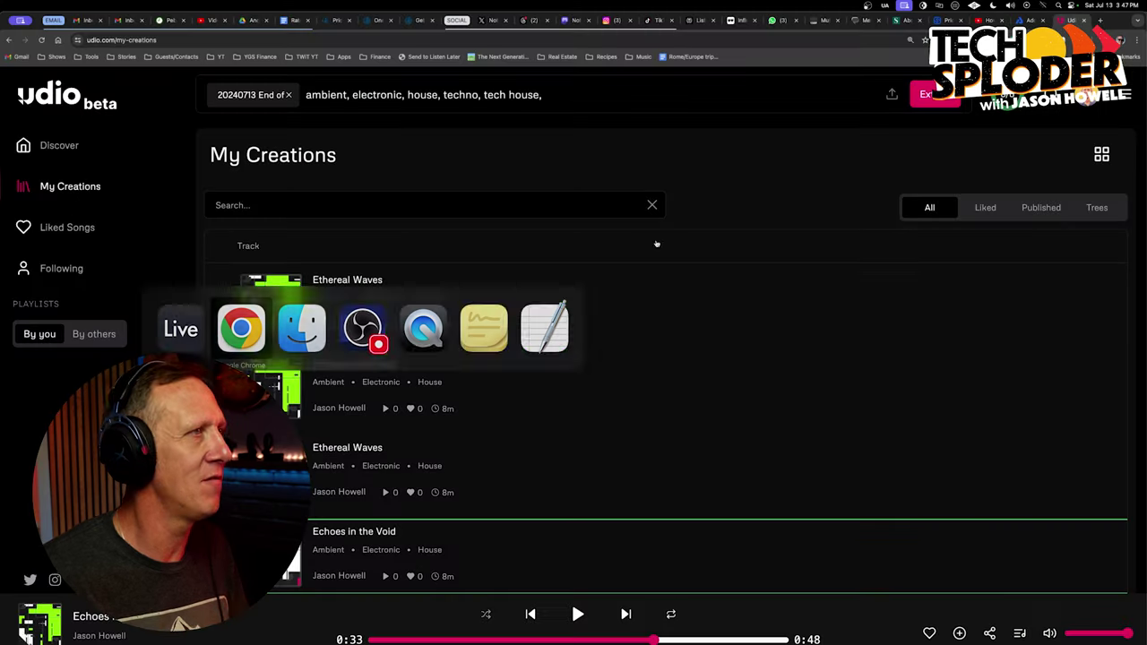
scroll(430, 332, "down", 3)
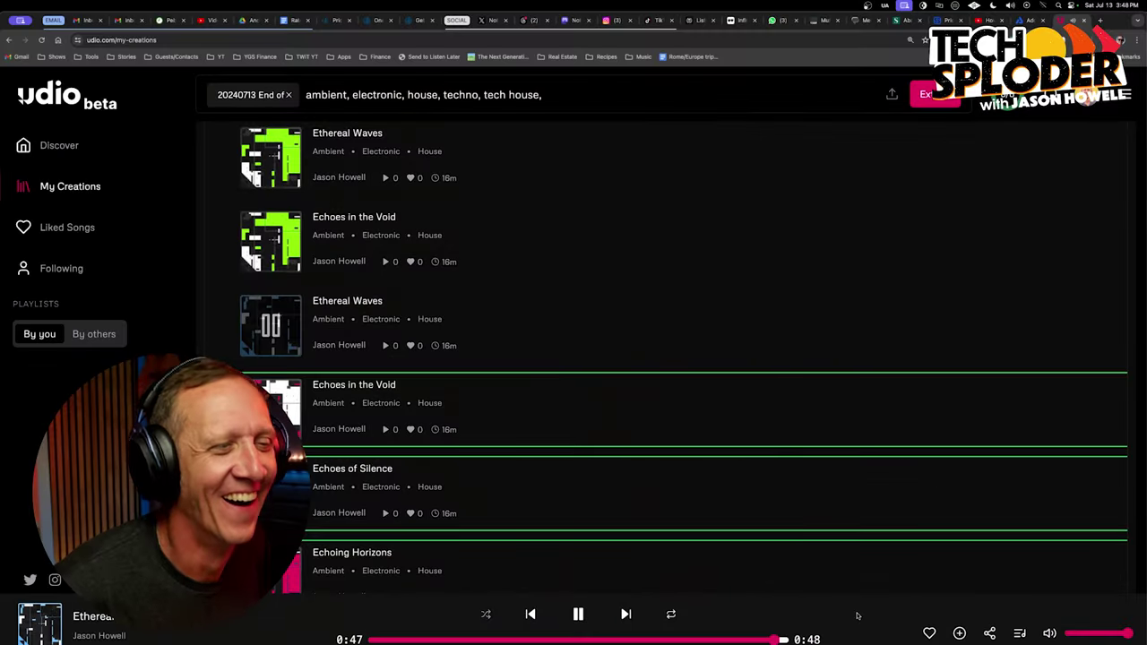
left_click(578, 615)
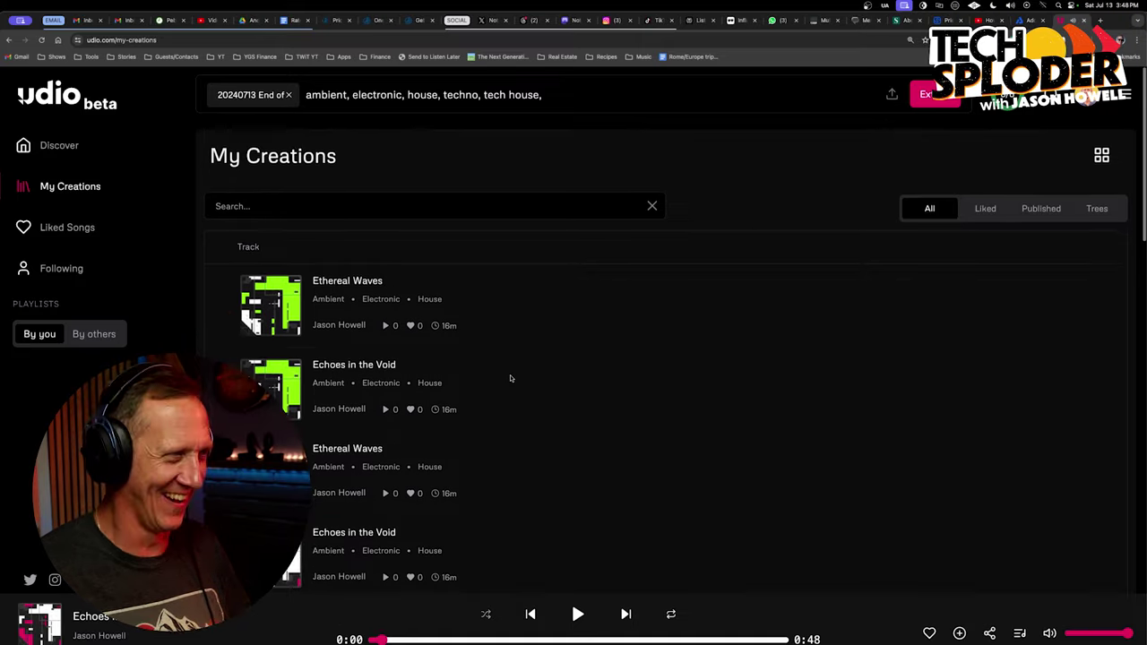
scroll(510, 379, "down", 3)
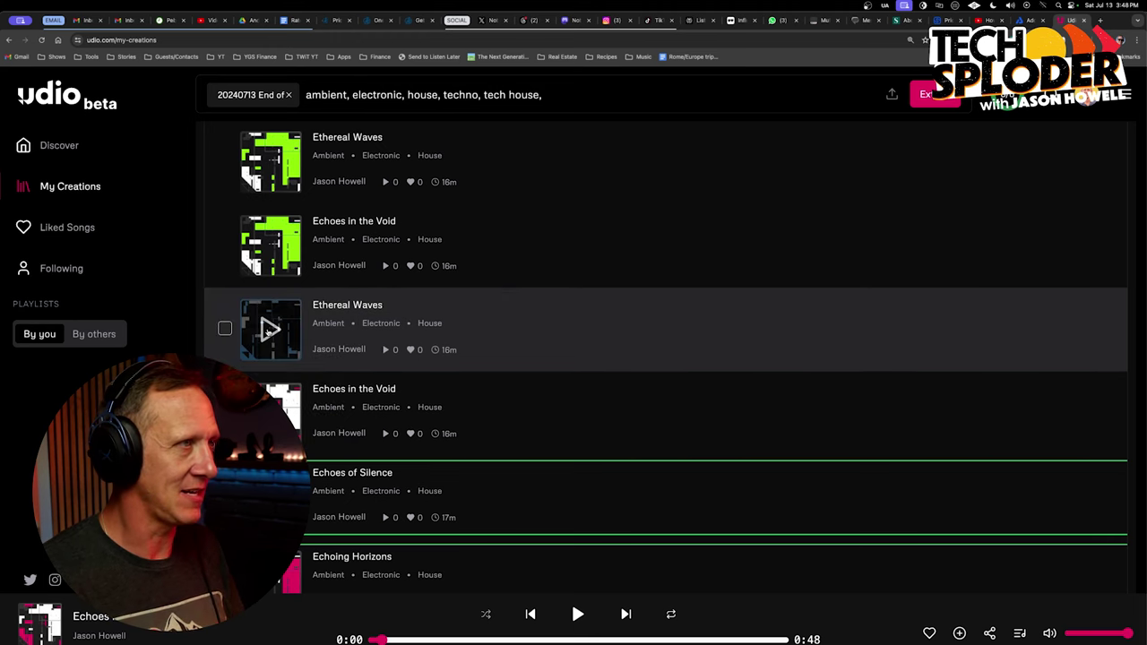
left_click(269, 330)
left_click(489, 640)
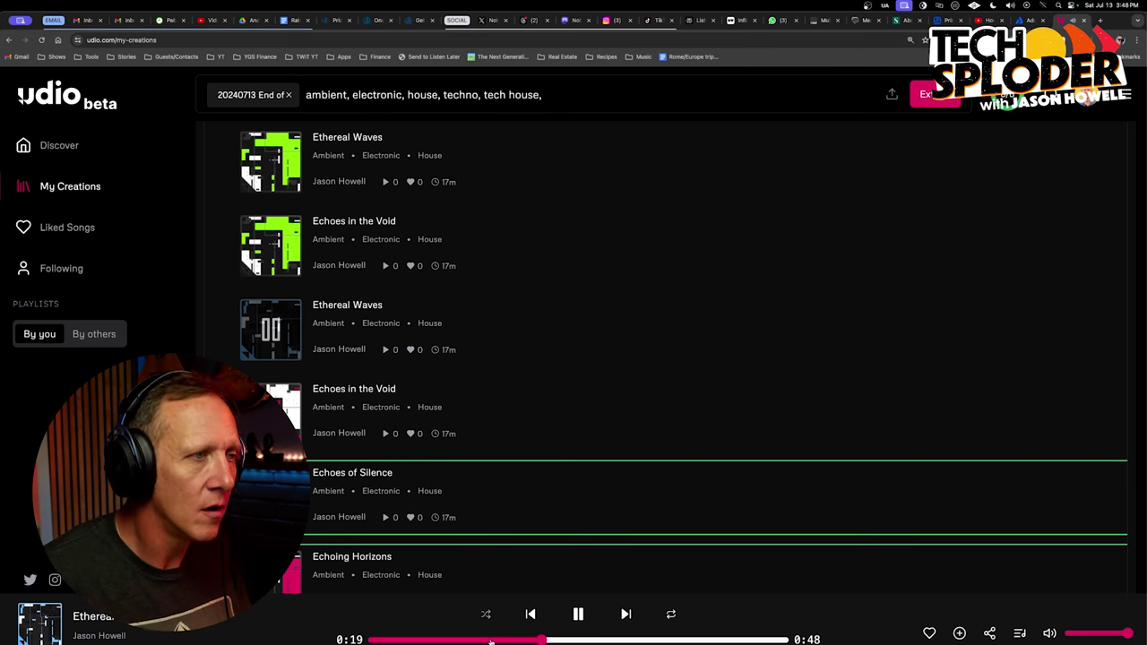
left_click(578, 615)
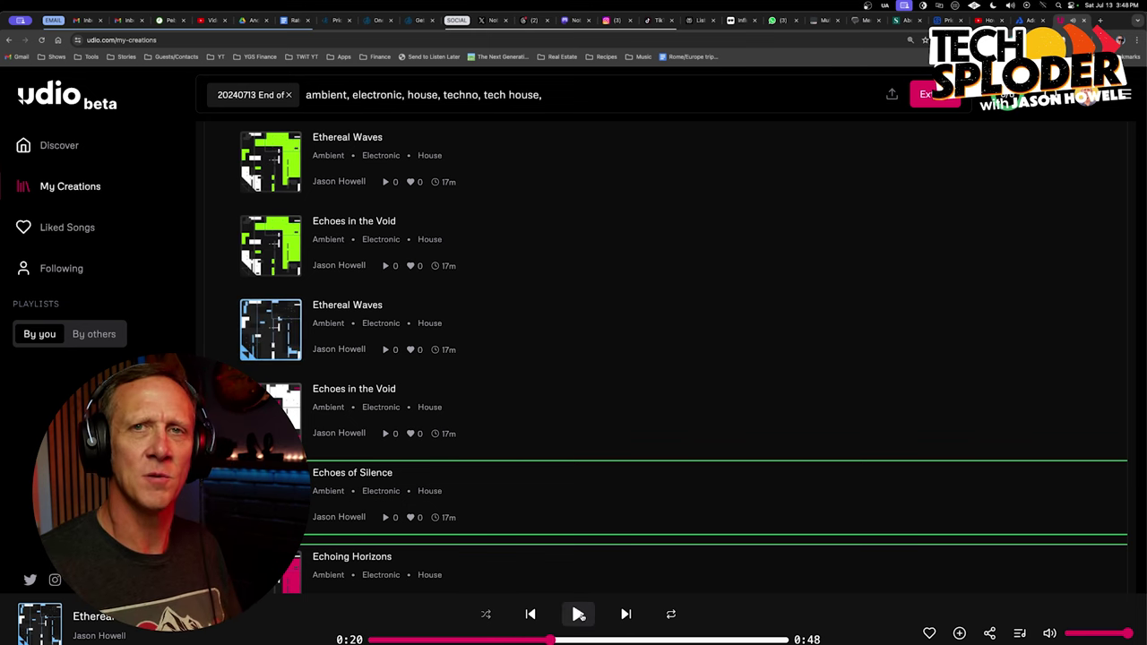
Switch to Ableton Live, duplicate the PLUCK track and rename the copy TOP LINE PLUCK.
key("super+Tab")
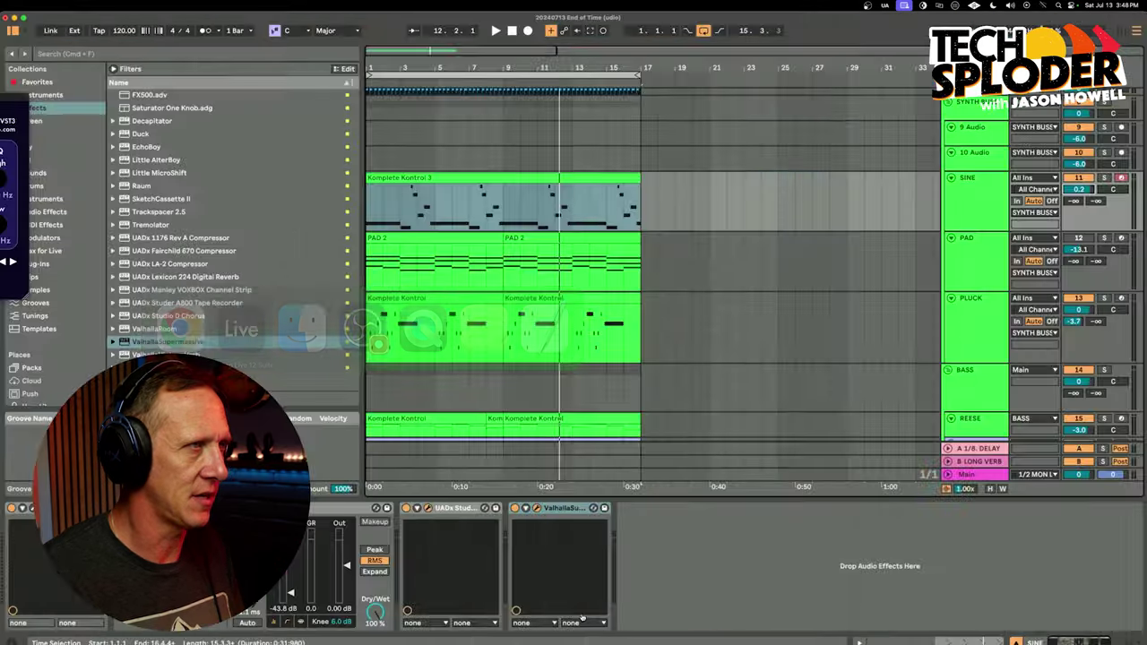
key("super+d")
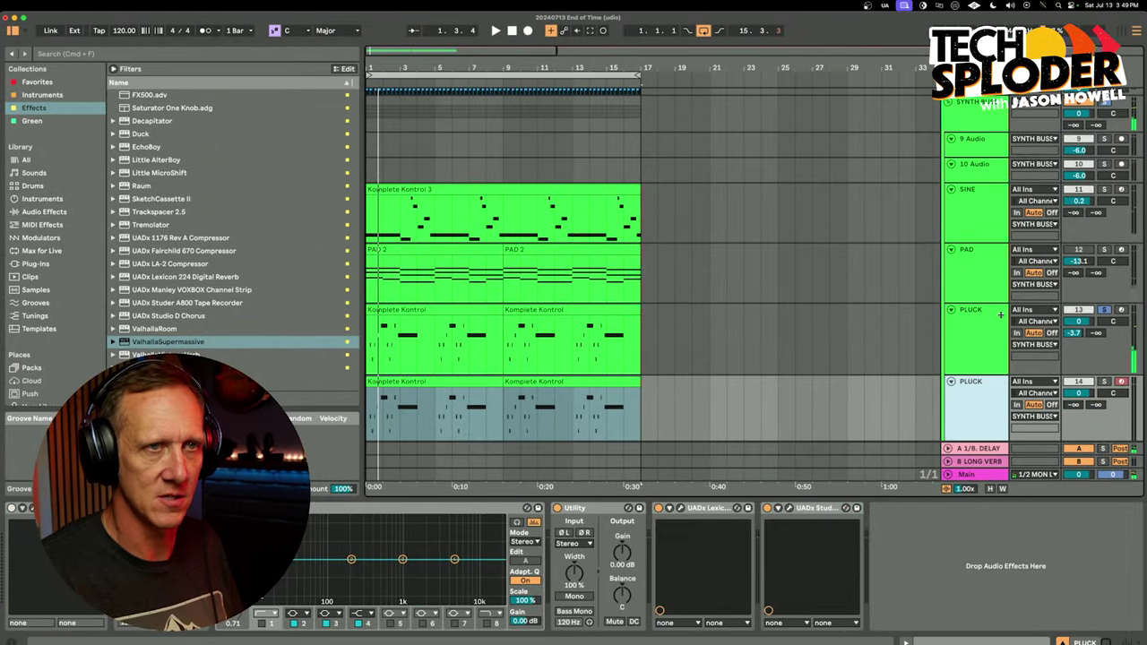
key("super+r")
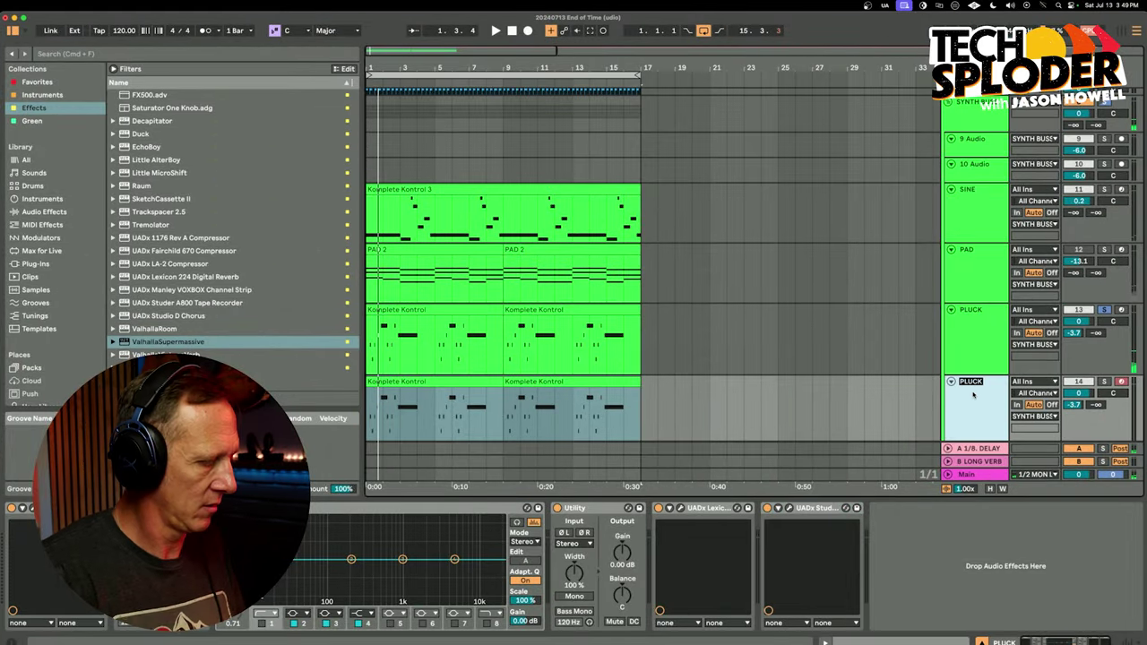
type("TOP LINE P")
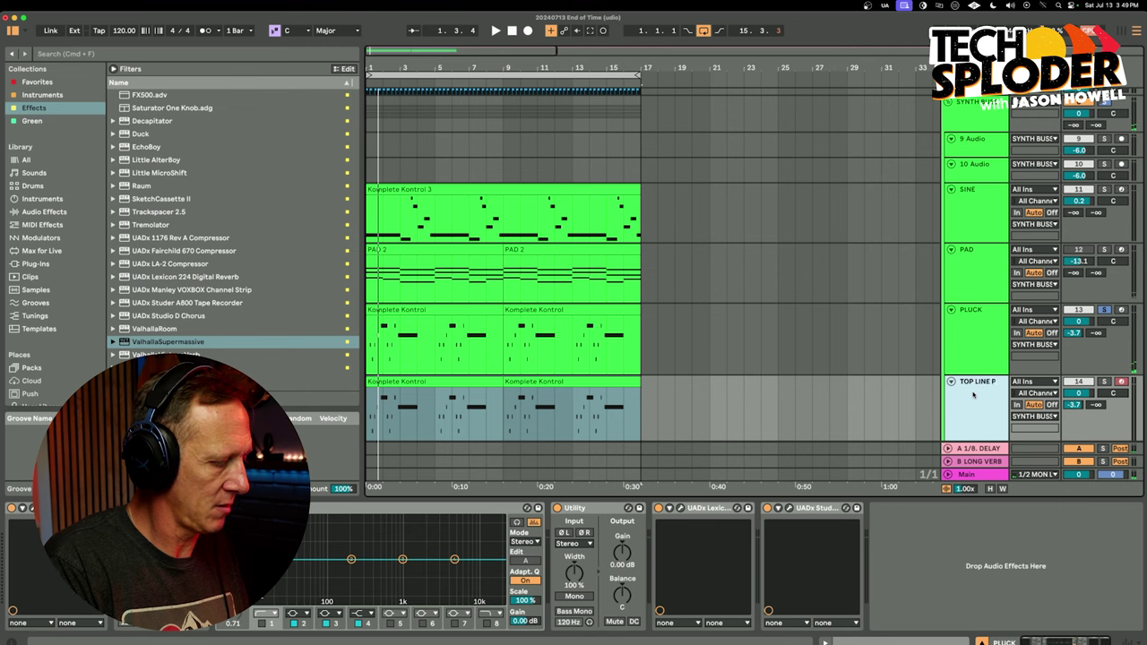
type("LUCK")
key("Return")
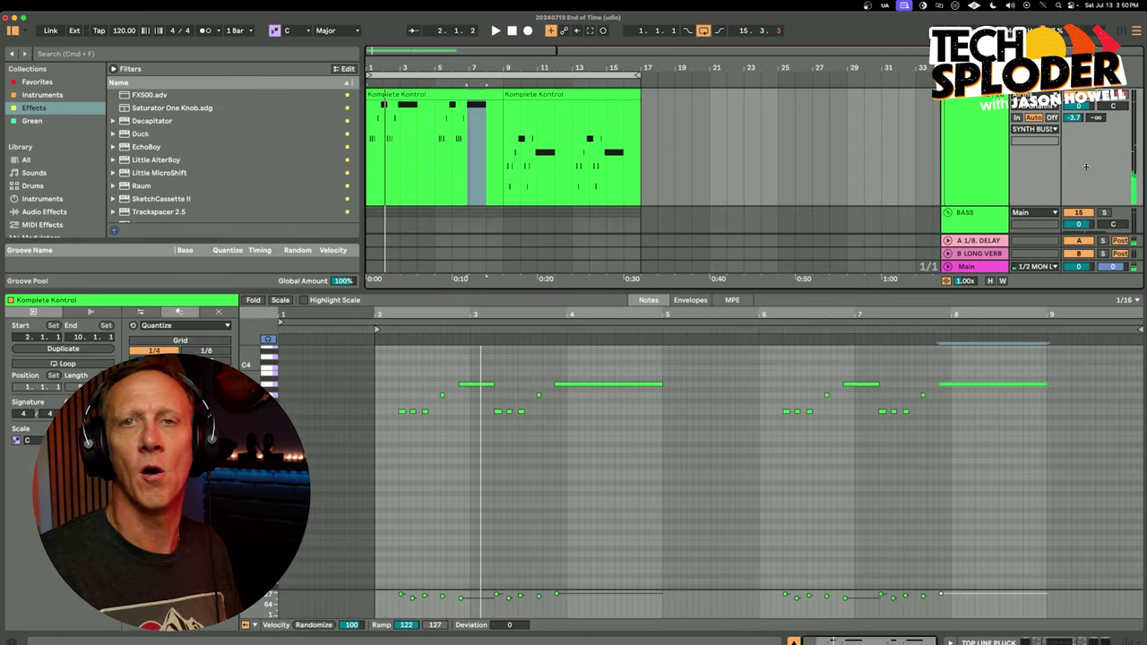
Listen to the TOP LINE PLUCK melody in the first eight bars and switch to Udio in the web browser.
key("space")
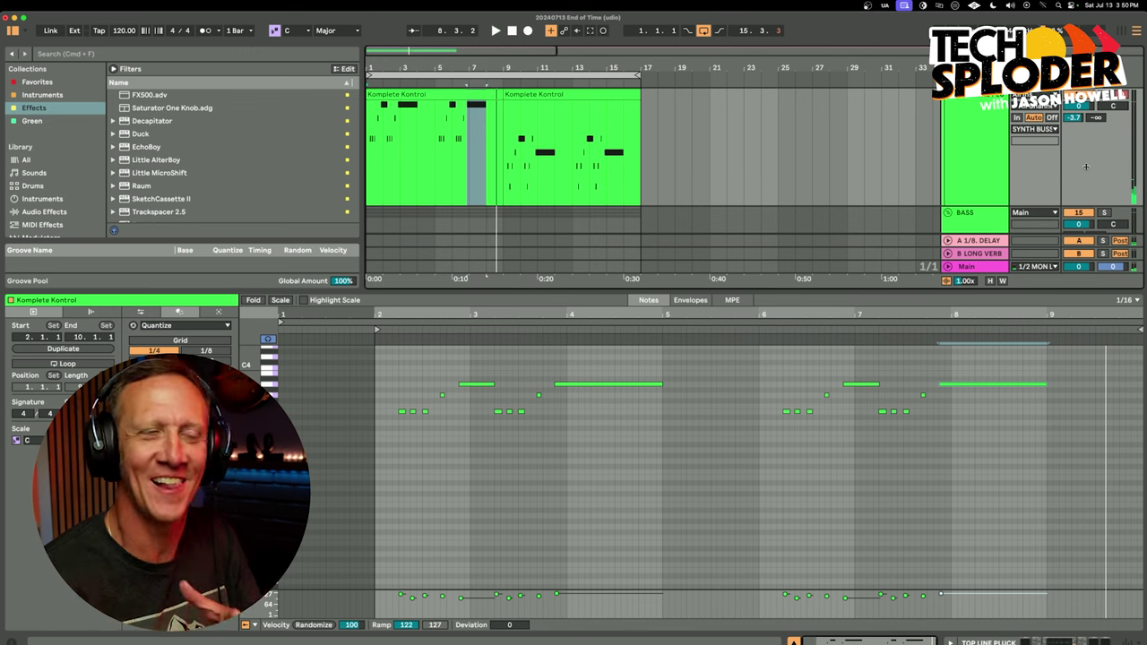
key("super+Tab")
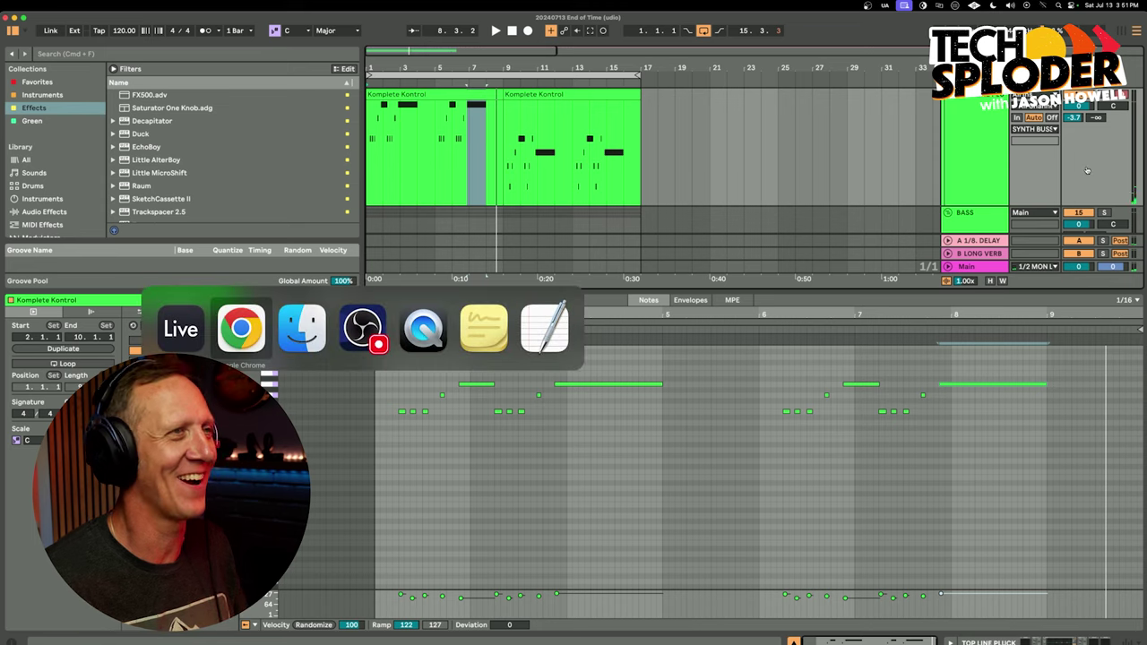
Listen to the second Echoes in the Void track in My Creations almost to its end, and pause it.
scroll(564, 174, "up", 3)
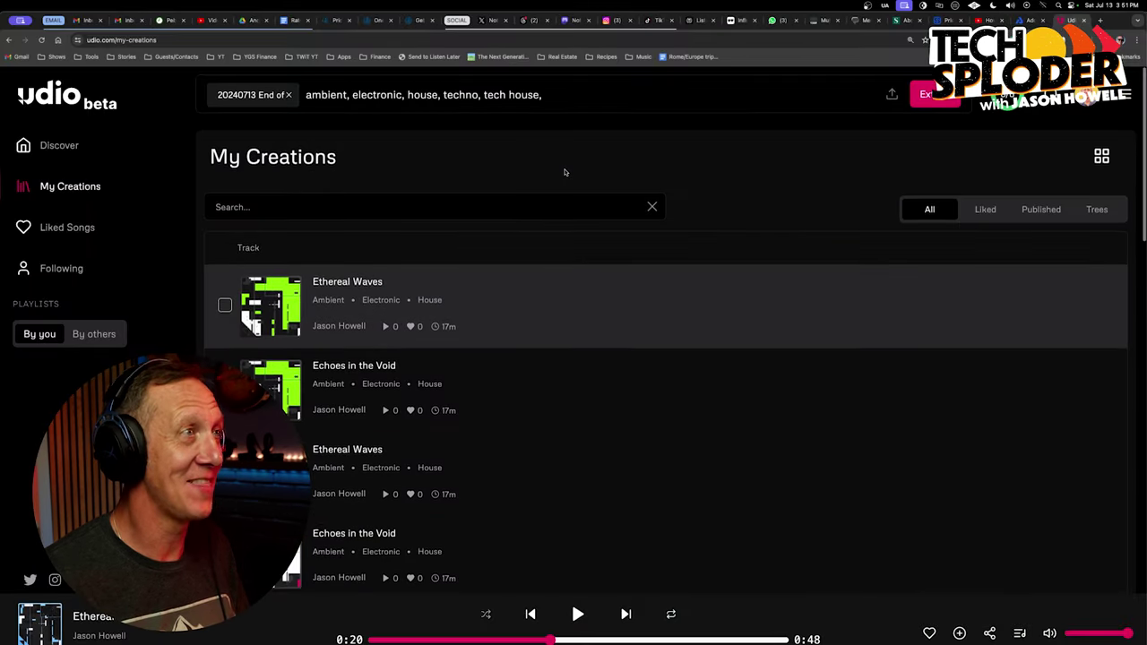
scroll(385, 389, "down", 4)
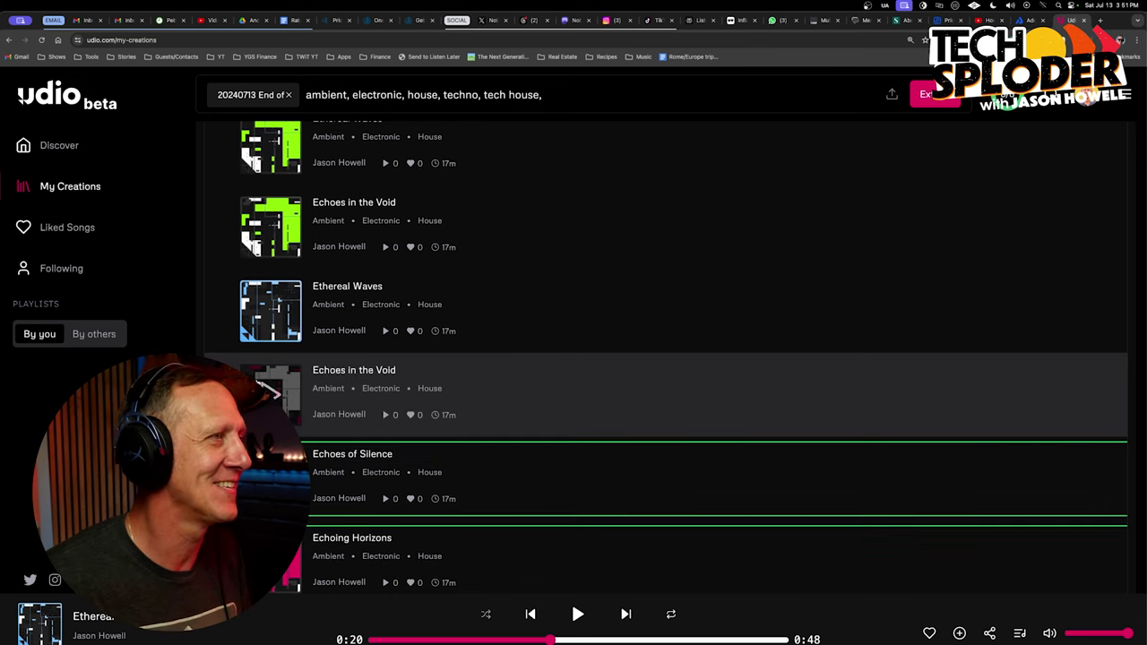
left_click(270, 391)
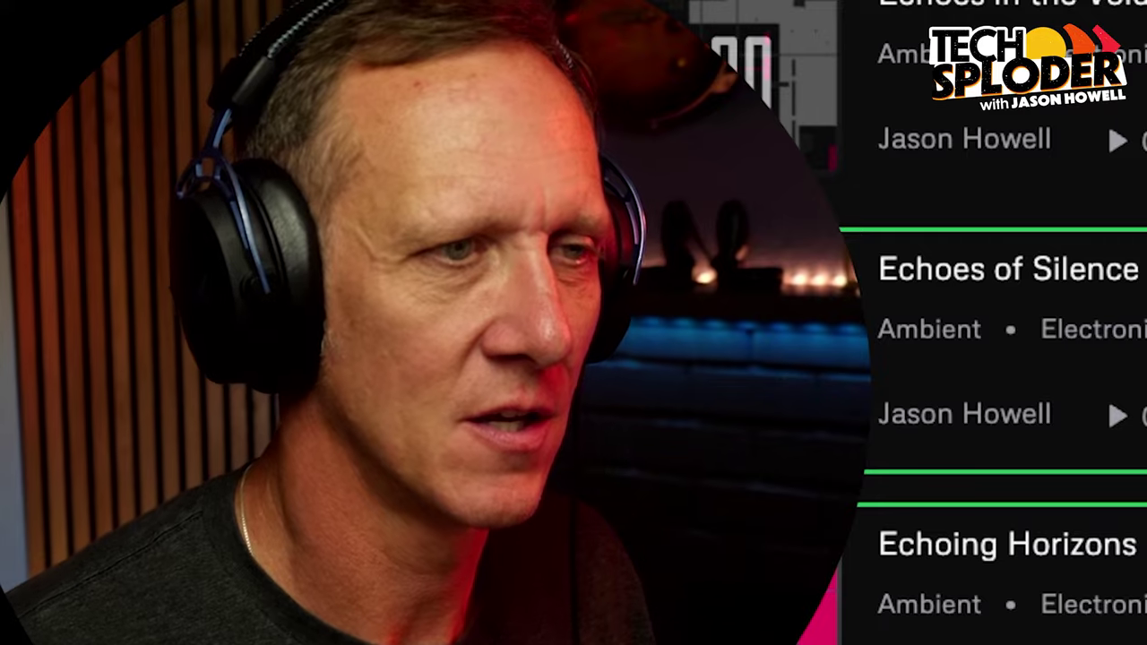
scroll(890, 619, "down", 5)
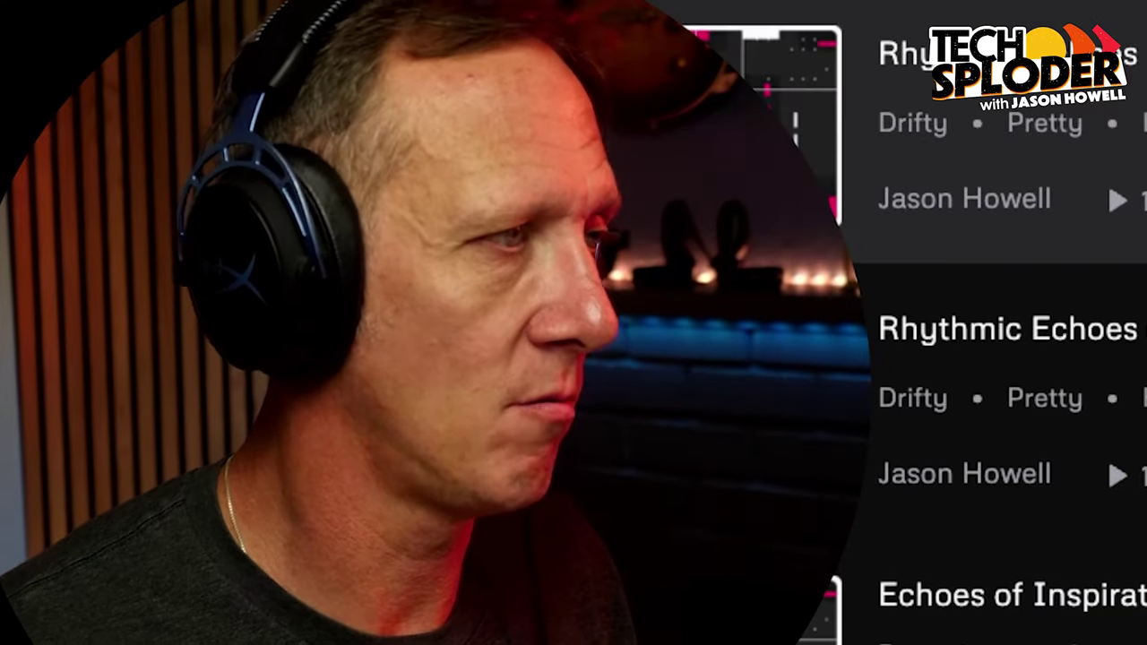
scroll(1004, 359, "down", 2)
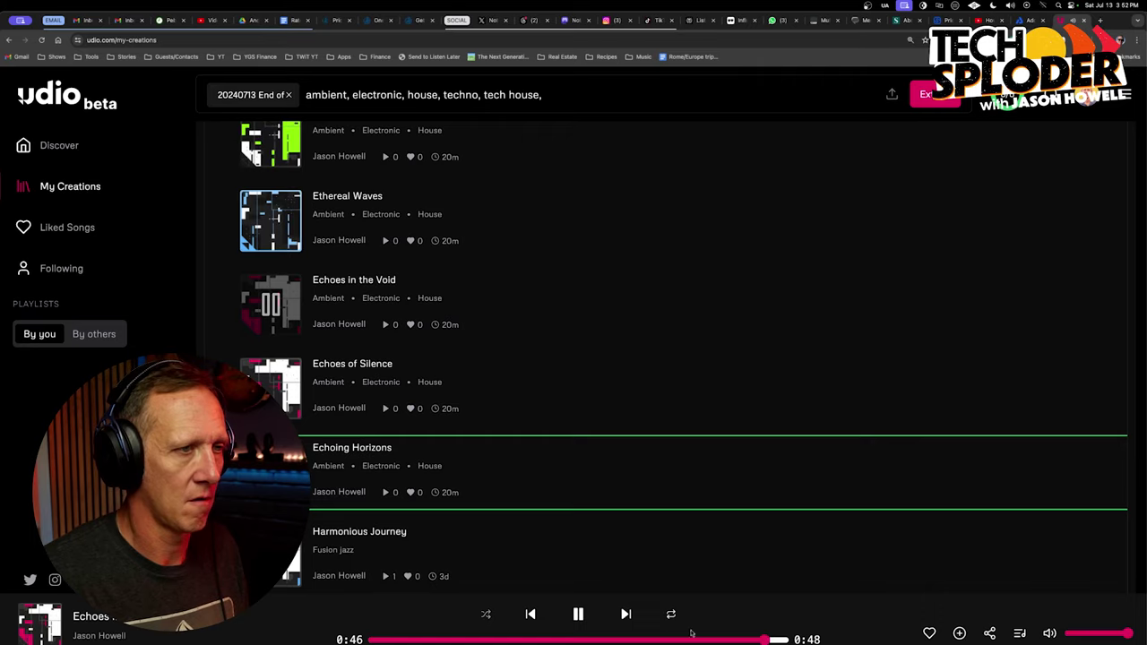
left_click(578, 615)
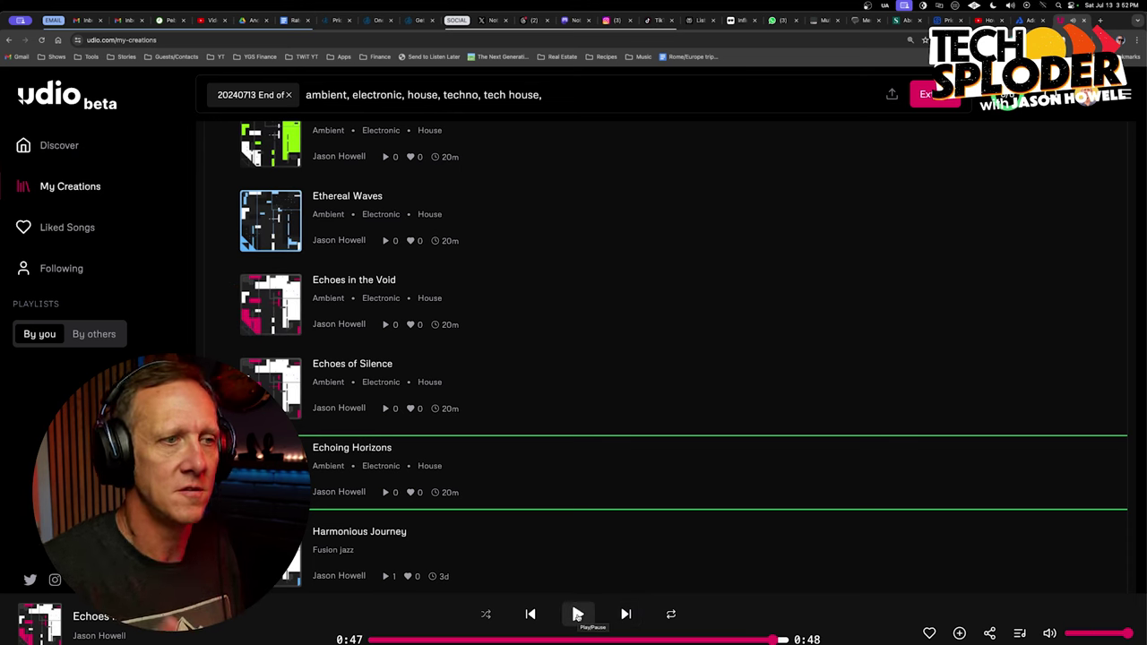
Switch to Ableton Live, enlarge the arrangement area, and accept the prompt to stop audio for the pending action.
key("super+Tab")
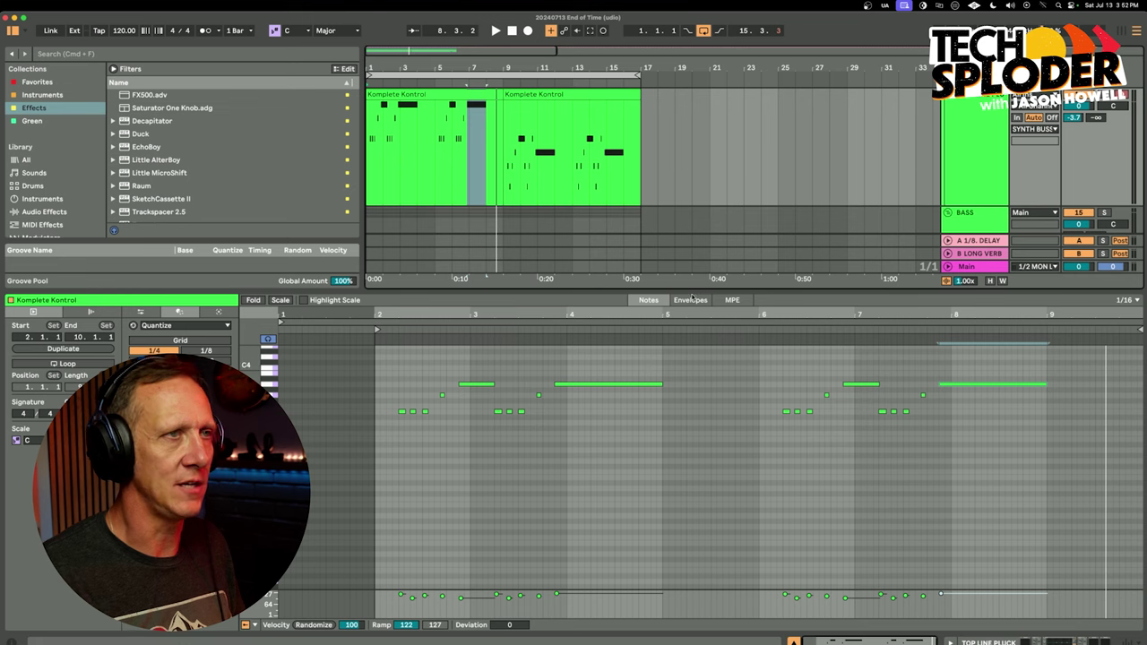
left_click_drag(691, 291, 693, 470)
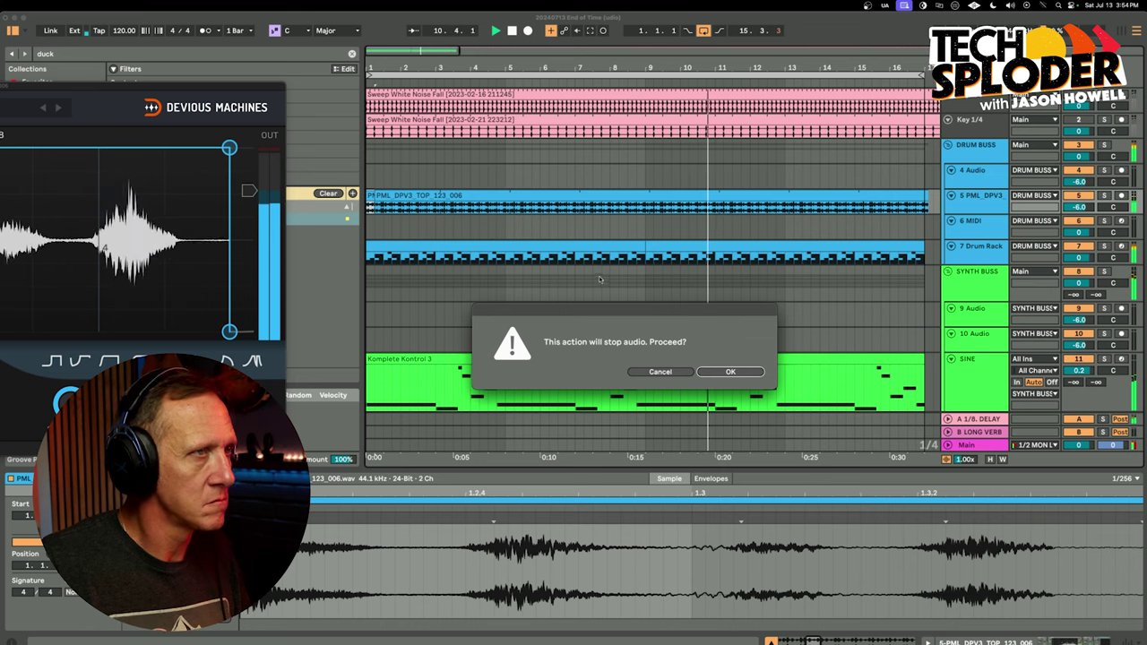
key("Return")
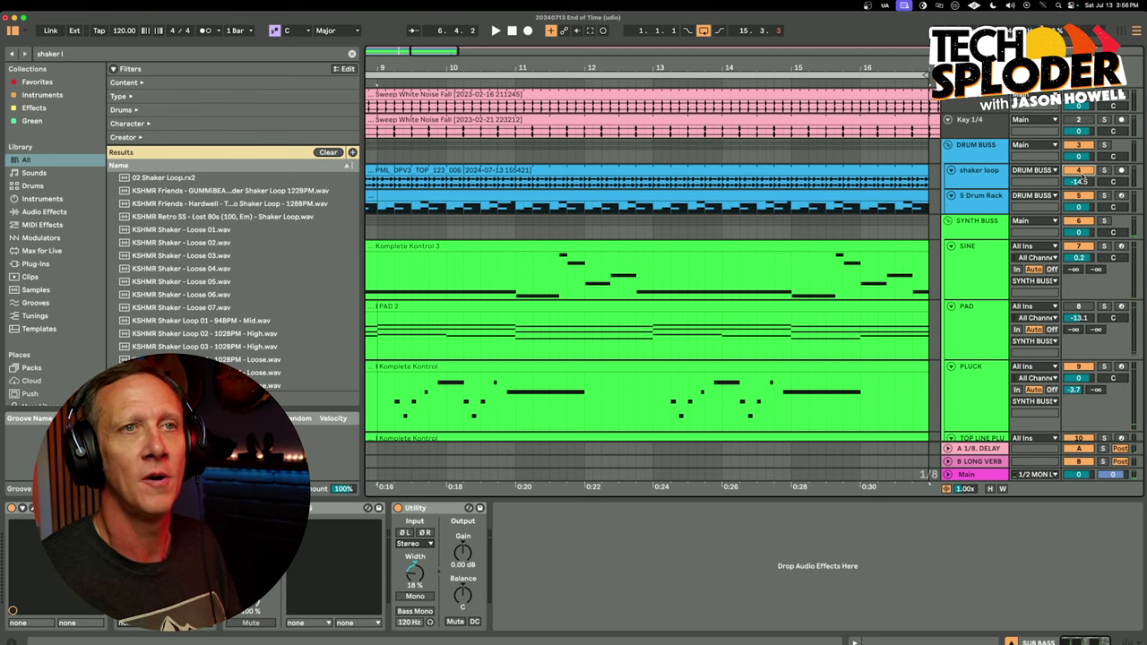
Play the arrangement from bar 16 at the shaker loop clip and switch to Udio.
left_click(891, 172)
key("space")
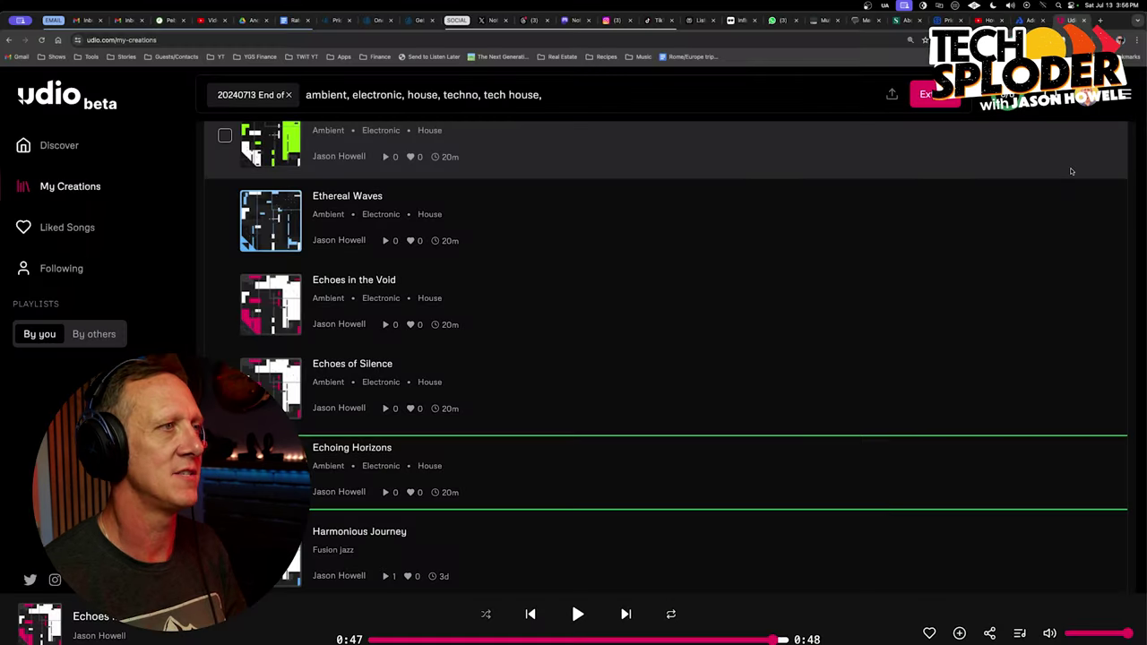
Browse My Creations, listen to the Echoes of Silence track, and replay it from about its midpoint.
scroll(466, 216, "up", 3)
scroll(466, 216, "up", 3)
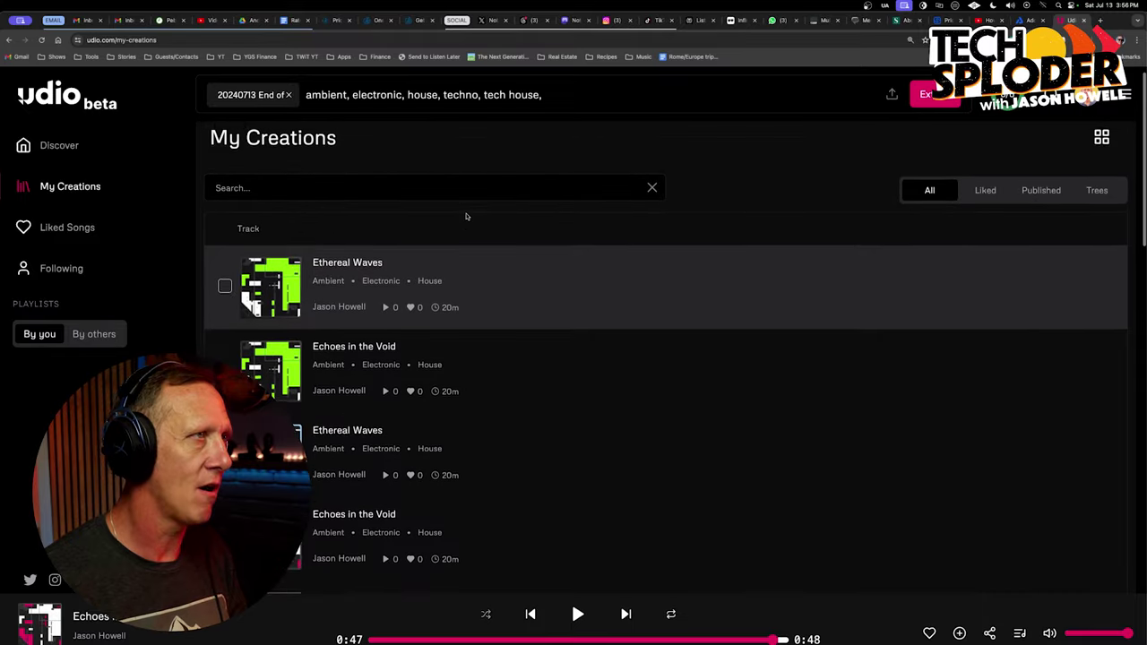
scroll(466, 216, "down", 4)
scroll(466, 216, "down", 3)
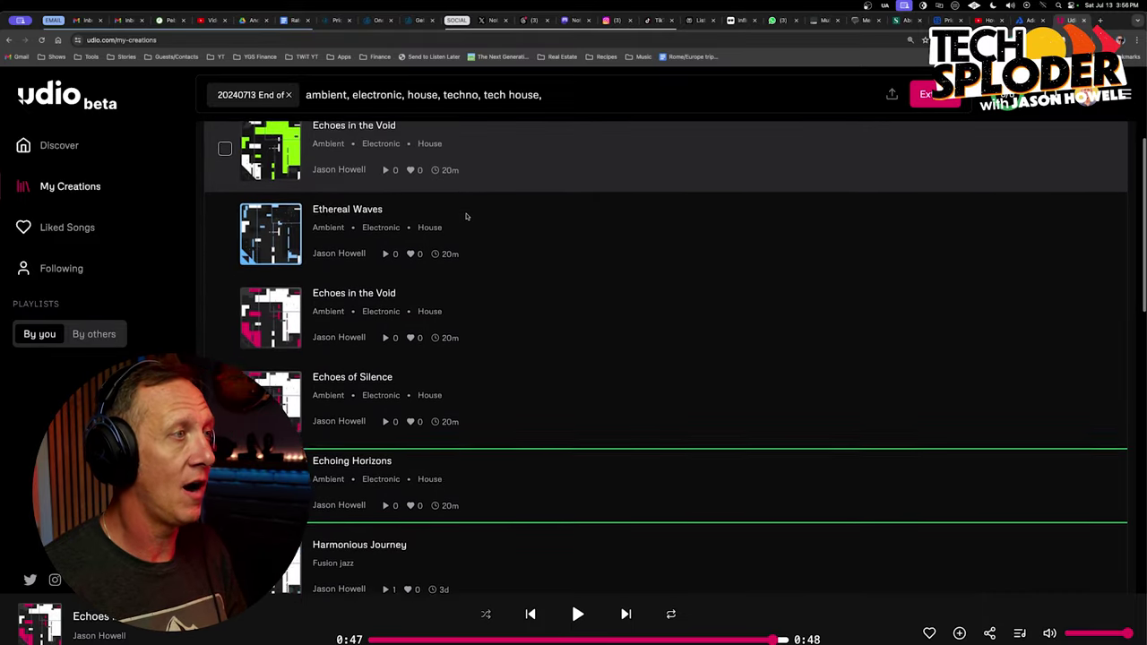
scroll(466, 216, "up", 5)
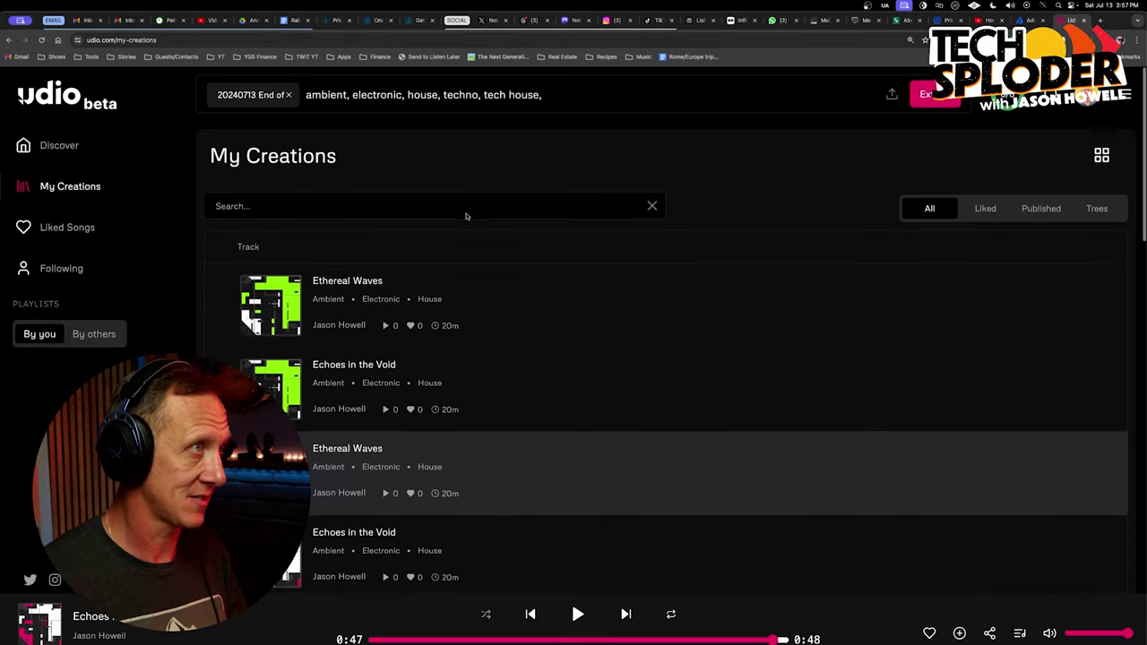
scroll(466, 214, "down", 1)
scroll(466, 213, "down", 3)
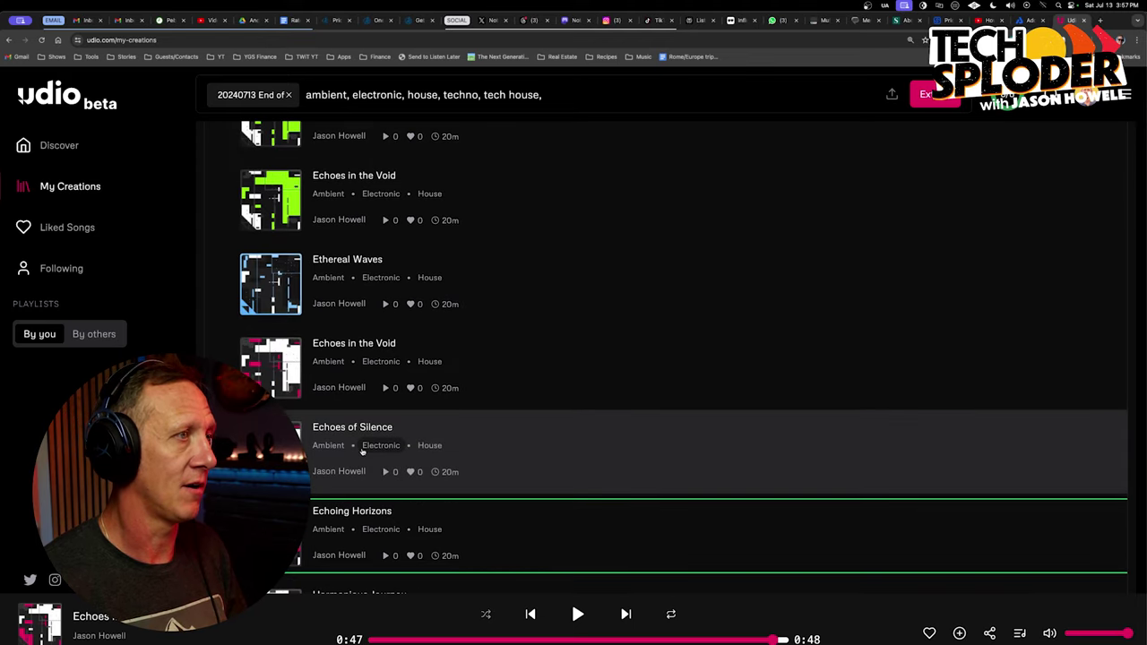
scroll(370, 440, "down", 2)
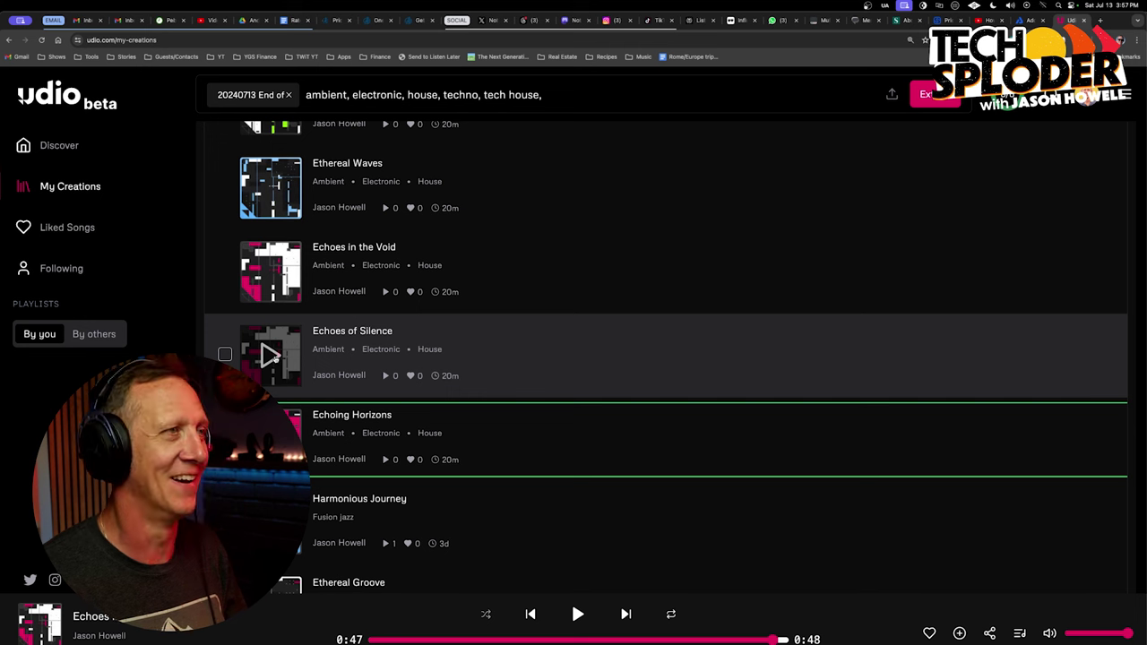
left_click(270, 355)
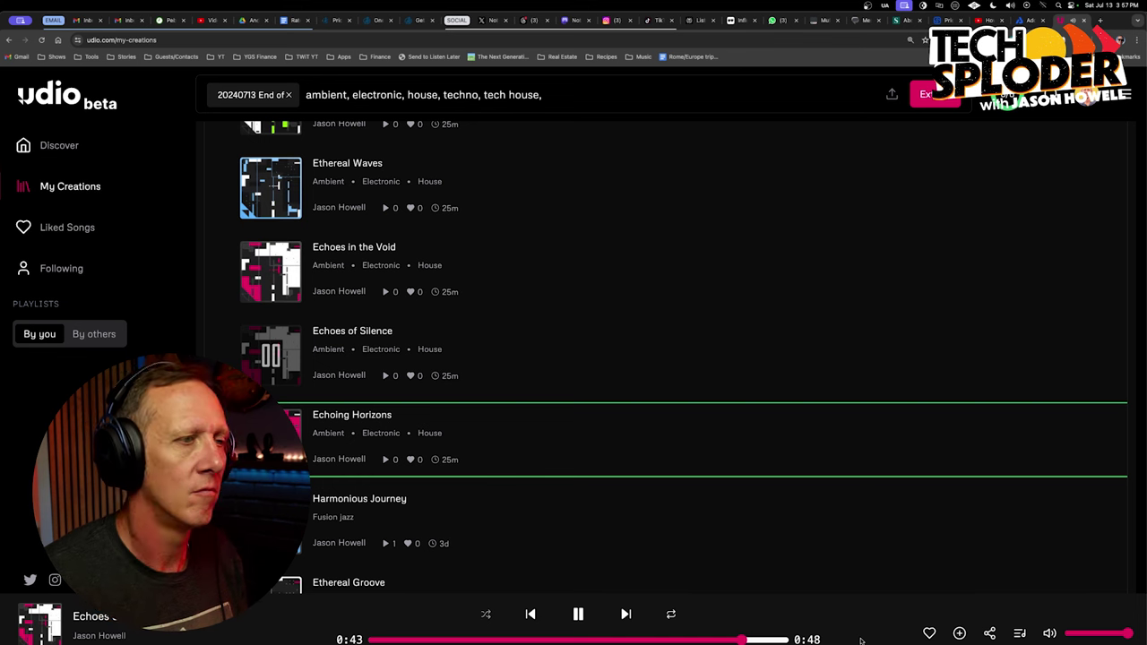
left_click(578, 614)
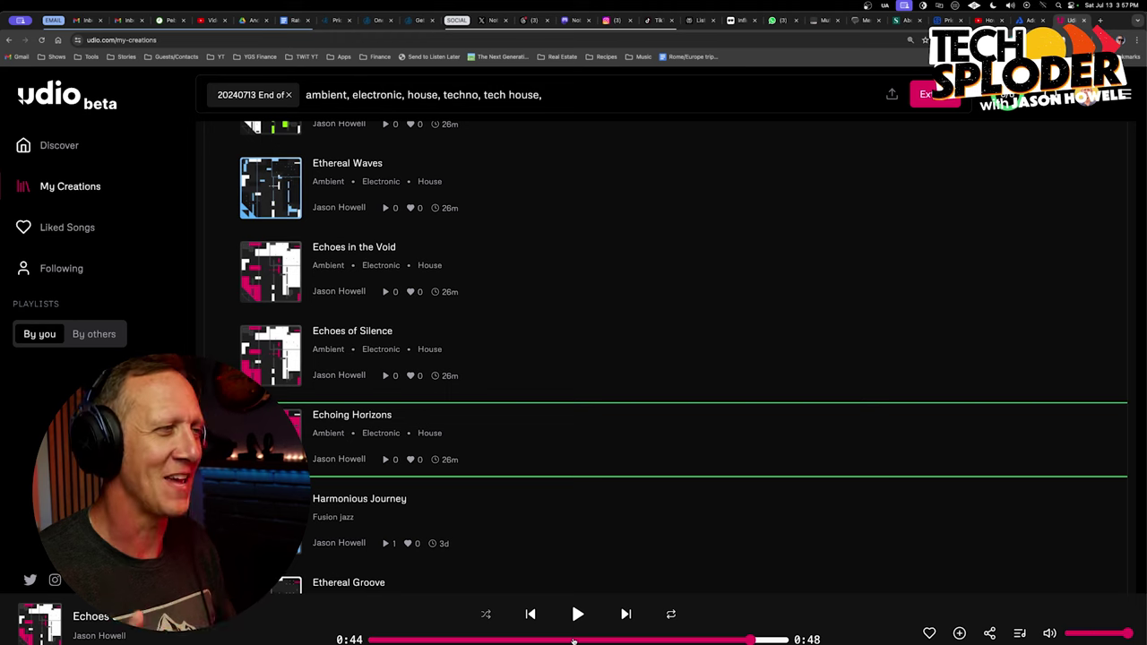
left_click(574, 640)
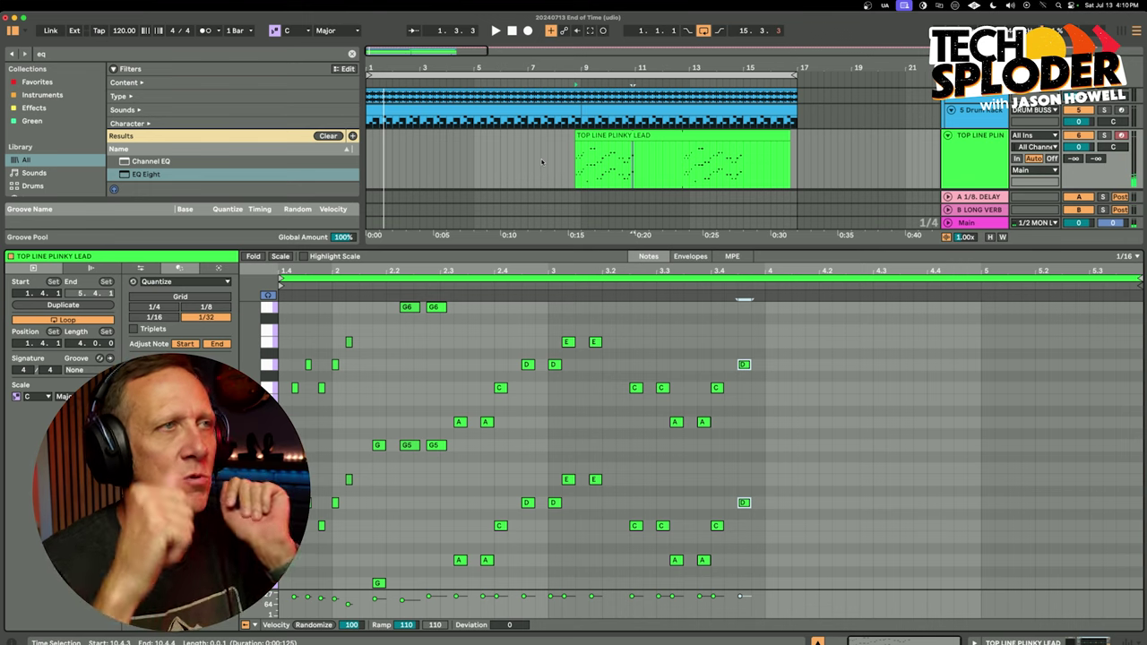
Switch to Ableton Live, audition TOP LINE PLINKY LEAD from bar 8, and set its track volume to -4.0 dB.
left_click(556, 153)
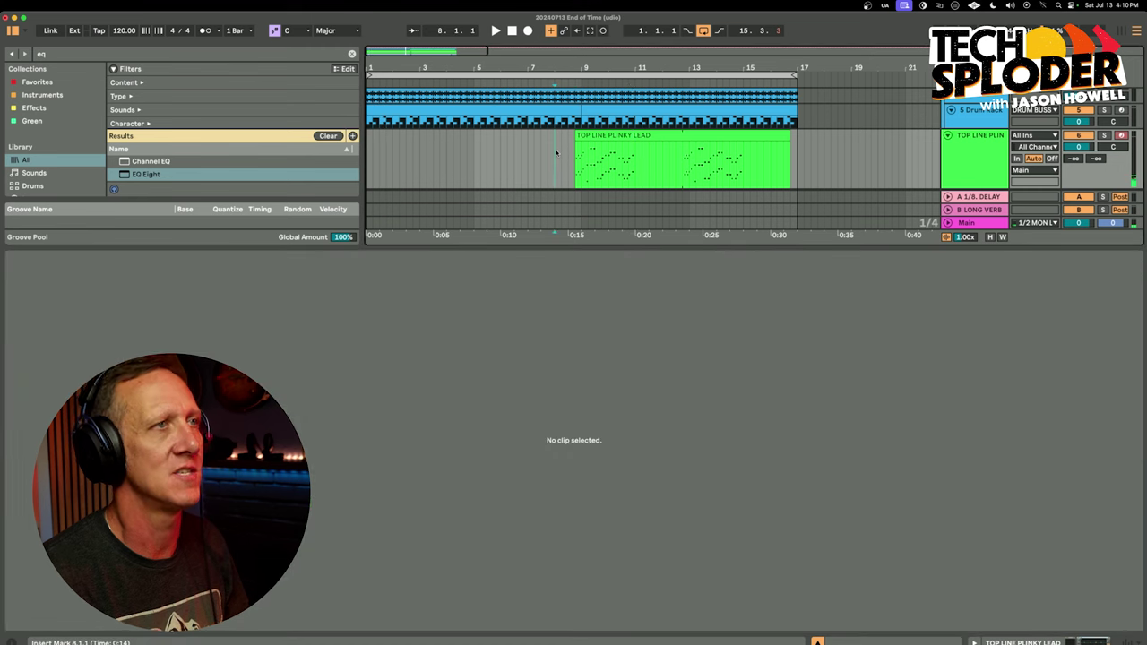
key("space")
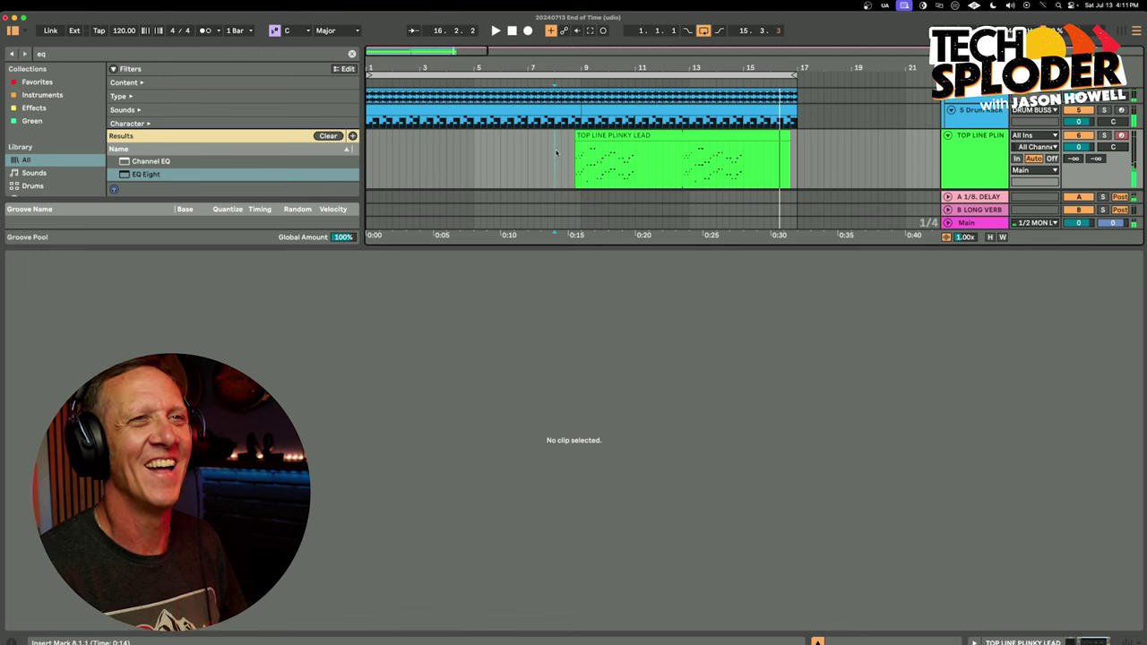
left_click_drag(1078, 147, 1078, 149)
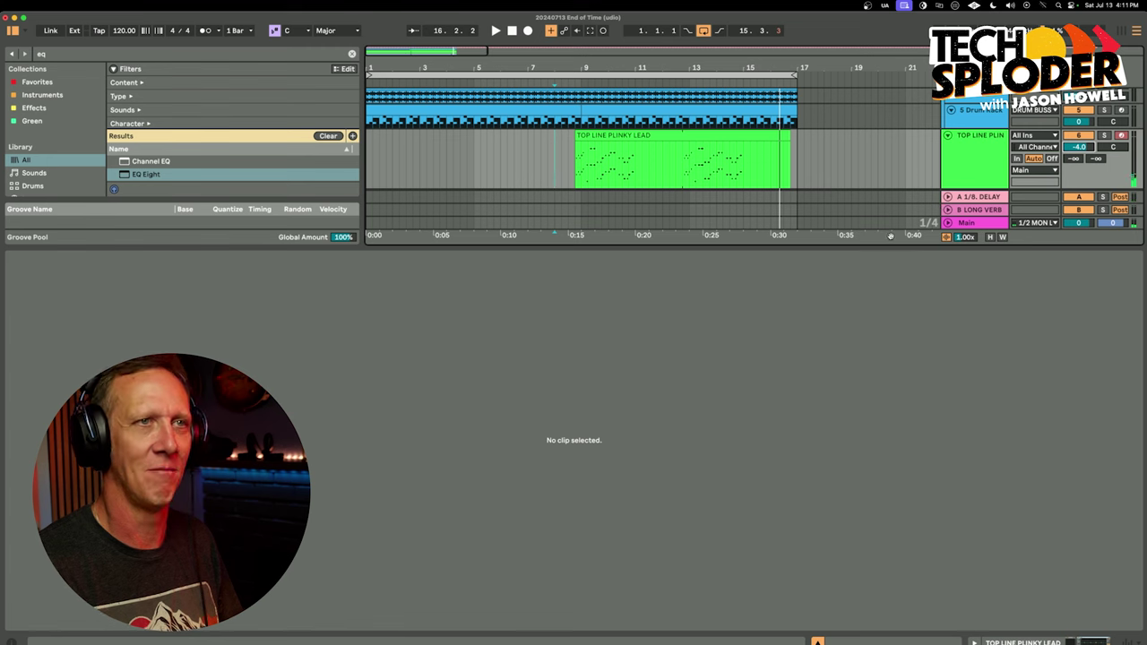
left_click_drag(886, 244, 909, 488)
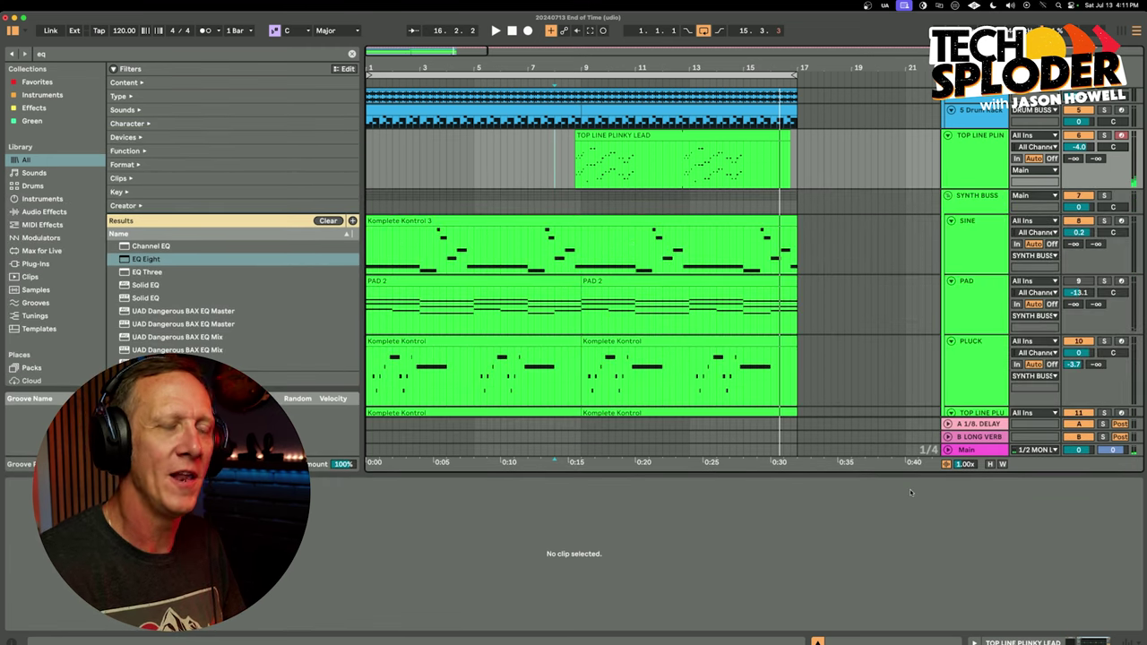
Switch to Udio, find the Echoing Horizons track in My Creations, and listen to it.
key("super+Tab")
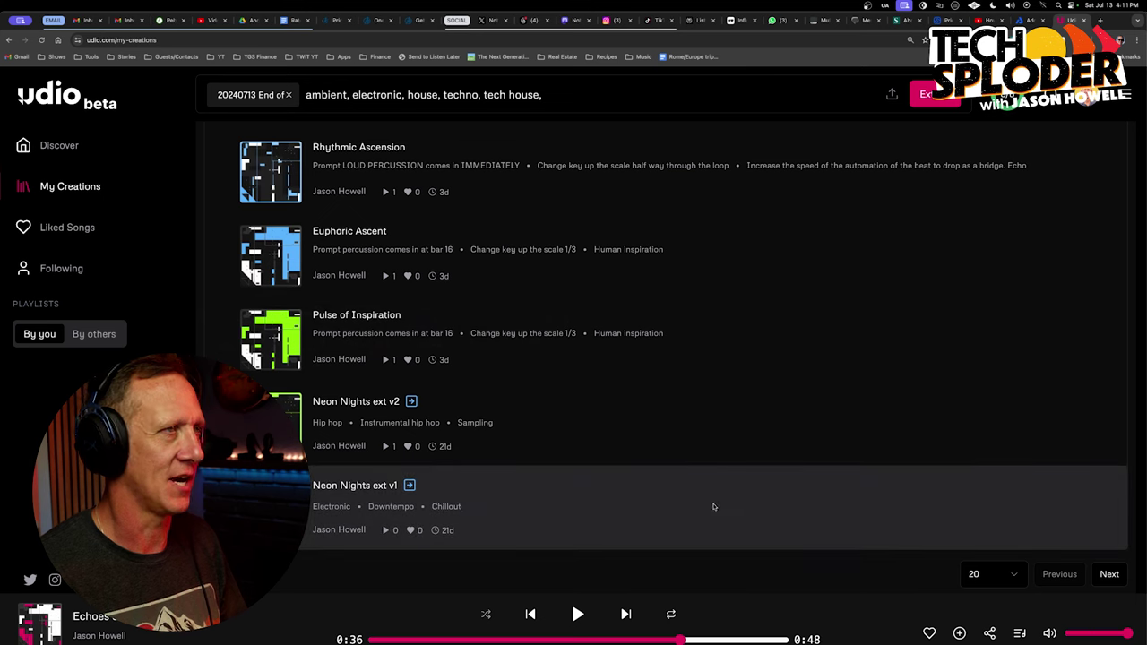
scroll(605, 439, "down", 5)
scroll(417, 220, "up", 5)
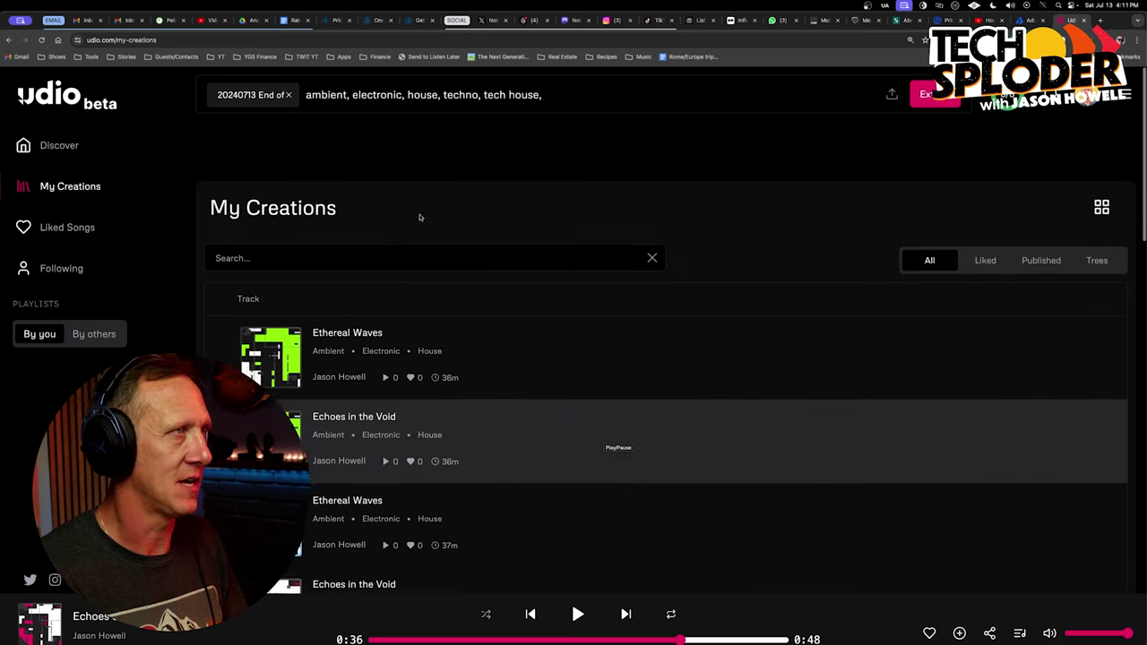
scroll(386, 393, "down", 4)
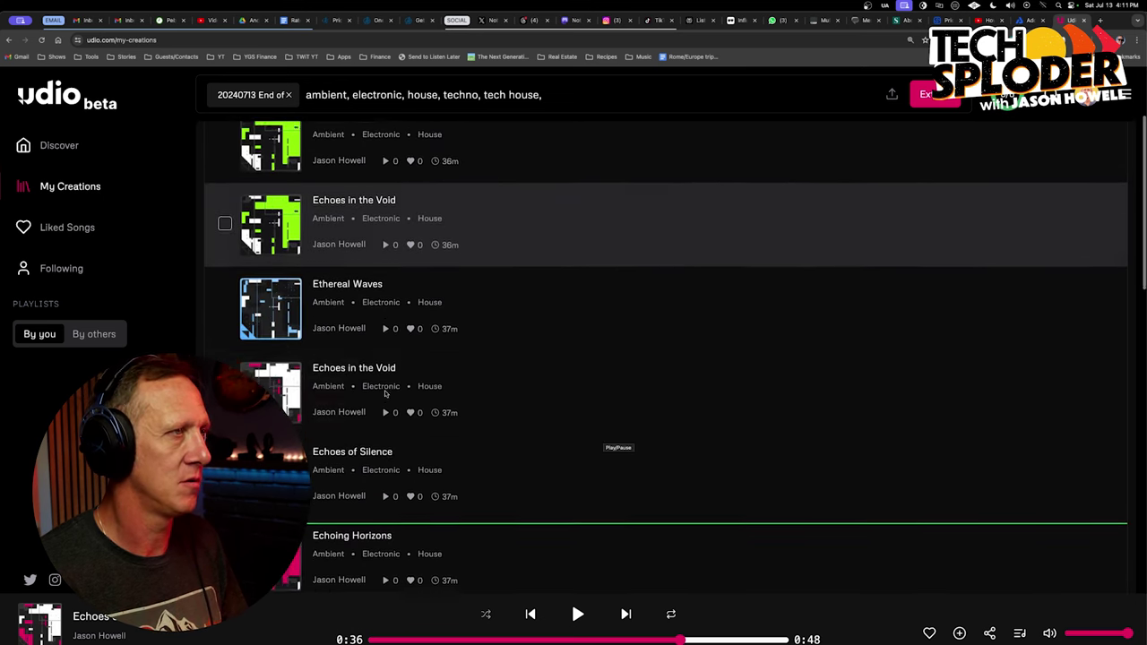
scroll(384, 471, "down", 3)
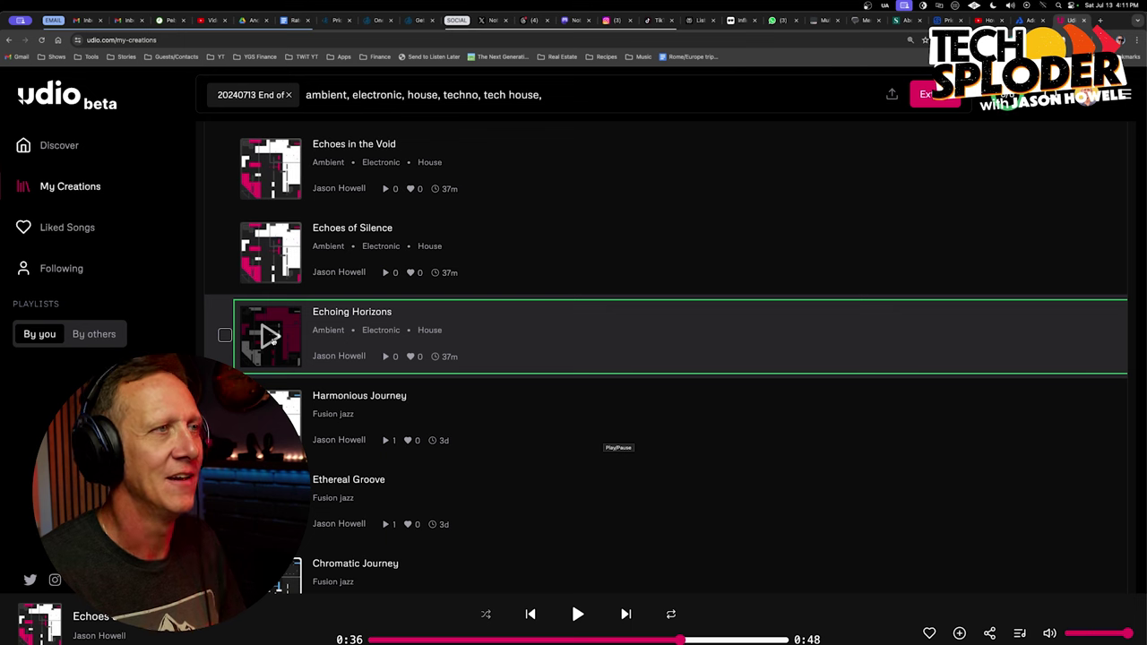
left_click(270, 339)
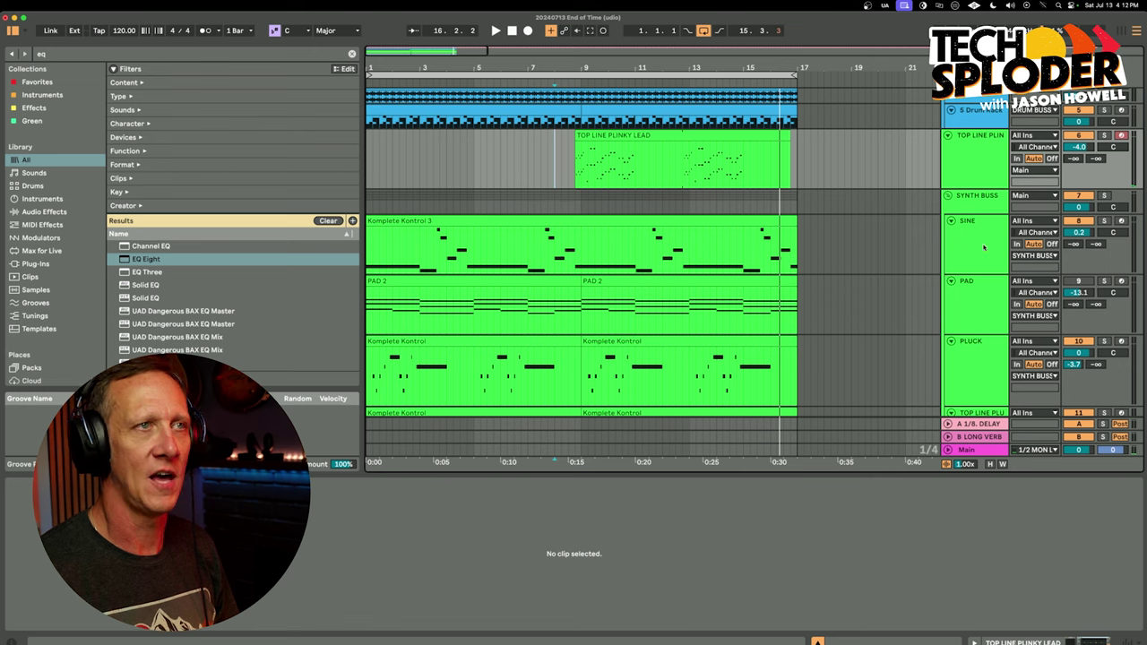
Switch to Ableton Live, insert a MIDI track above the SYNTH BUSS group, and adjust the Env1 attack of its Diva synth.
left_click(978, 234)
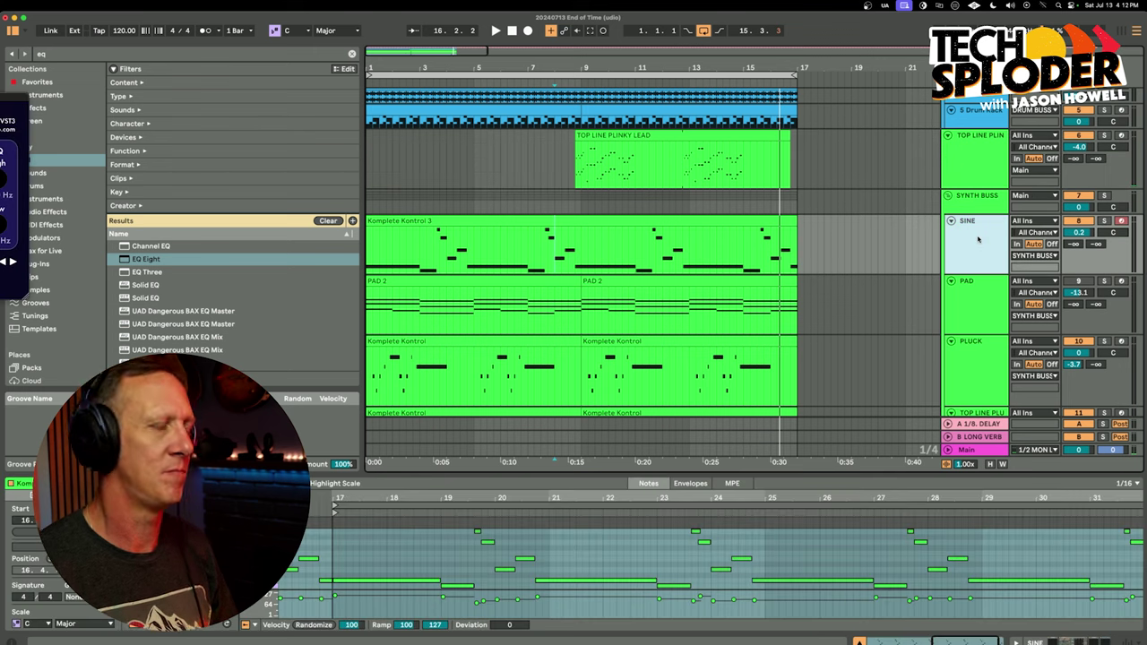
key("super+shift+t")
left_click_drag(977, 296, 973, 233)
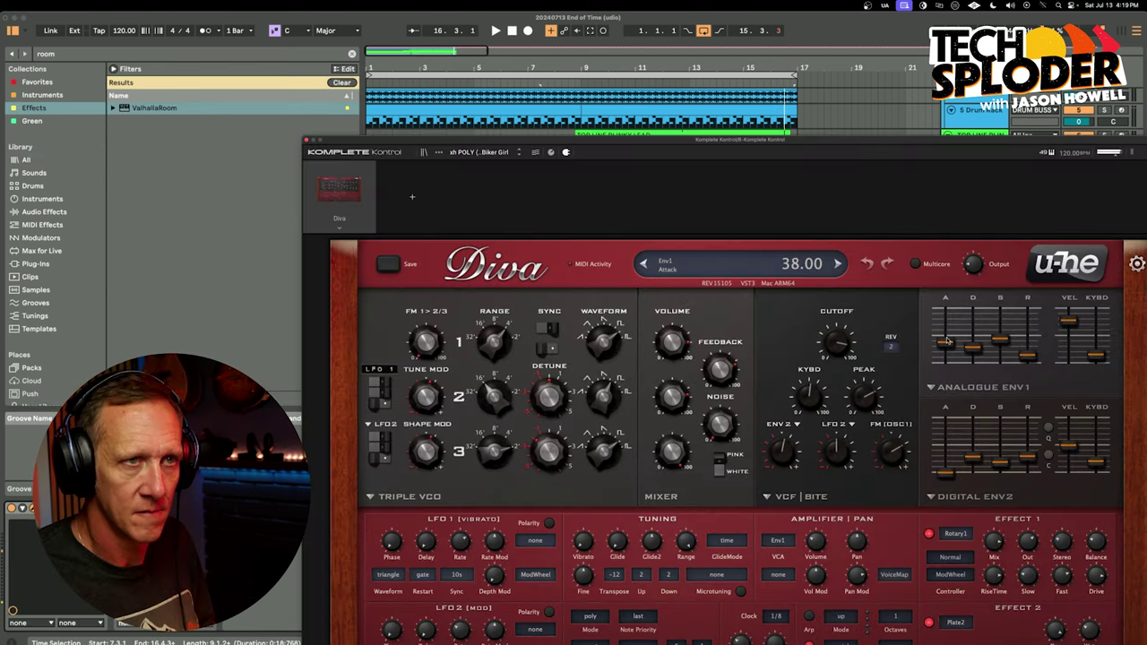
left_click_drag(947, 341, 947, 343)
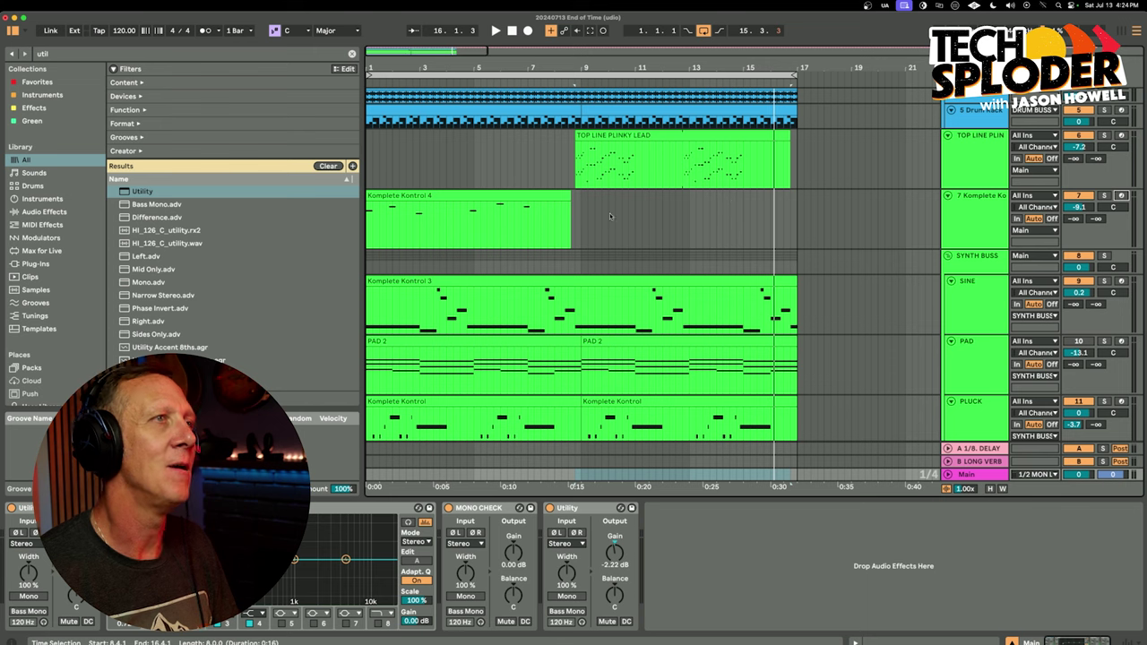
Play the whole arrangement from bar 1 and set the TOP LINE PLINKY LEAD track volume to -7.9 dB.
left_click(562, 279)
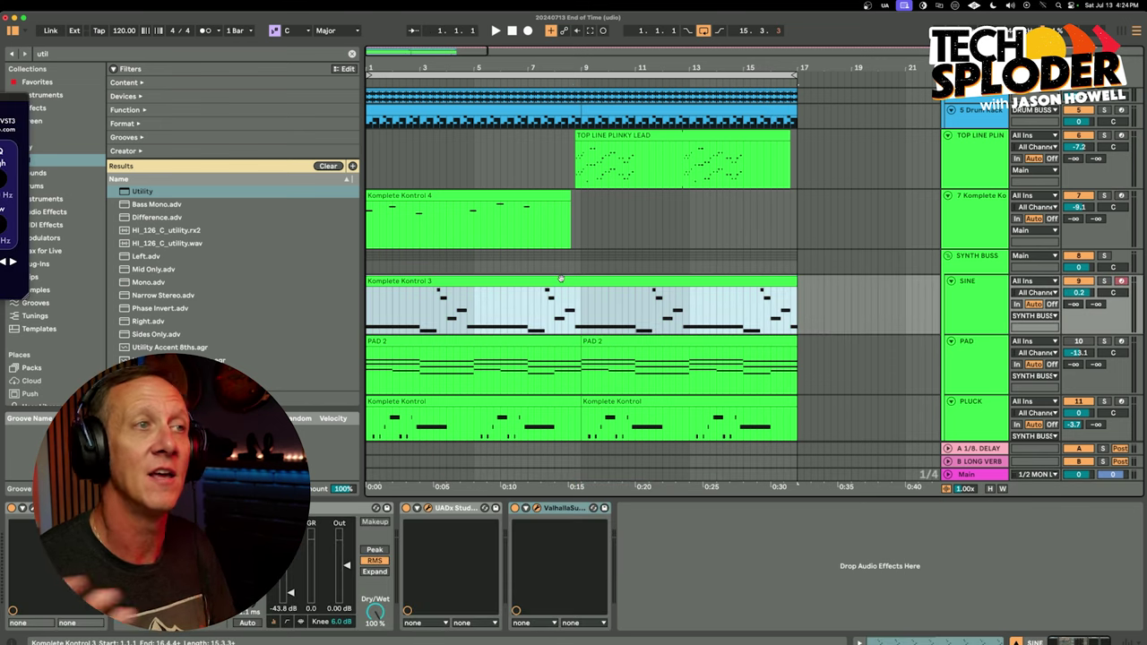
key("space")
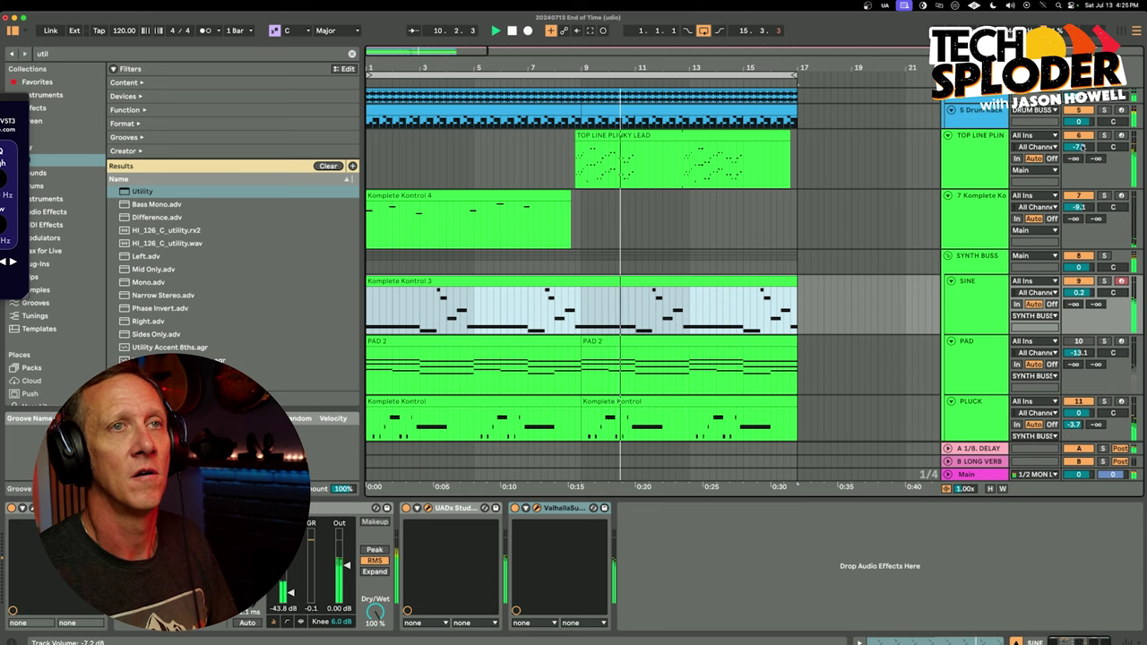
left_click_drag(1080, 148, 1082, 154)
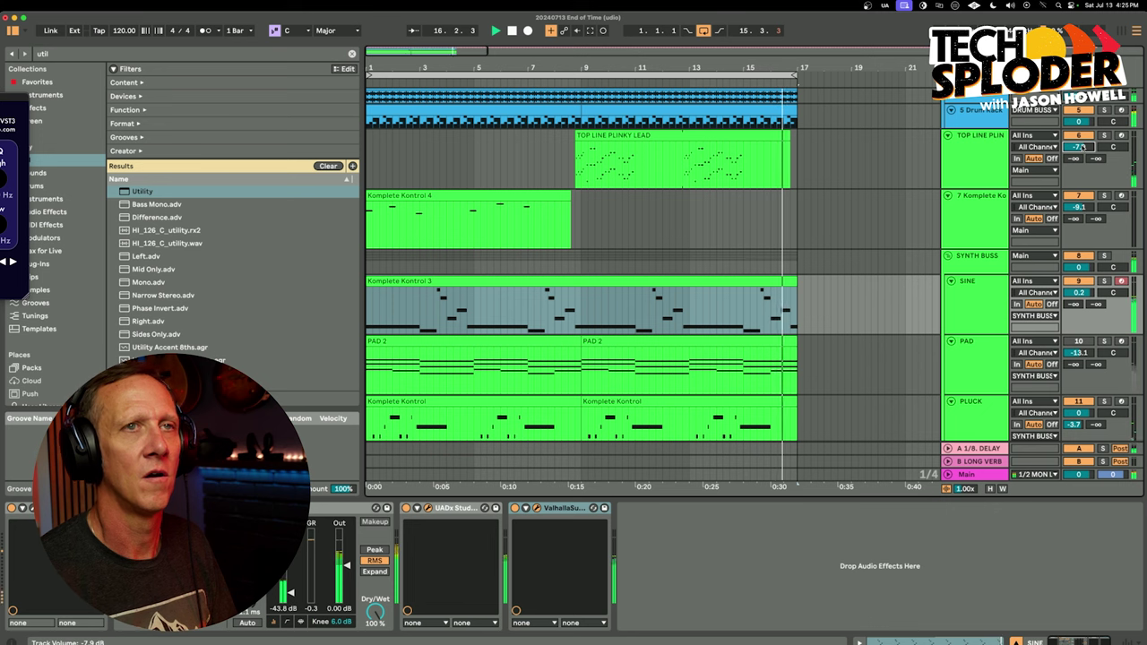
key("space")
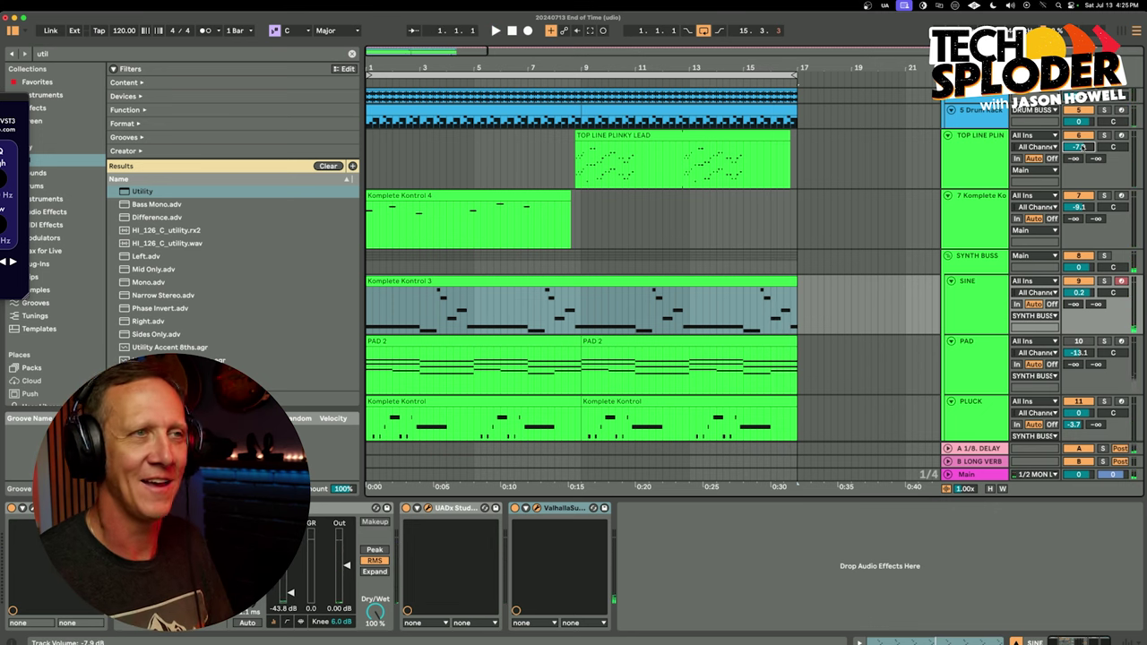
Switch to Finder and preview the original bounce, 20240713 End of Time (udio).aif, in the BOUNCE folder.
key("super+Tab")
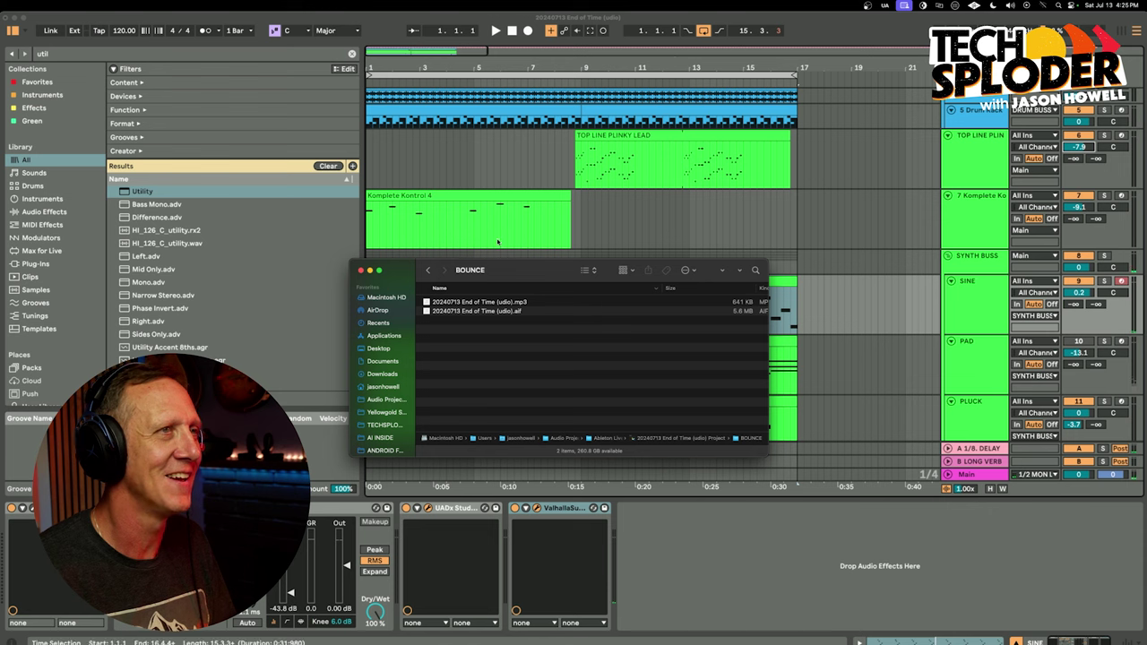
left_click(512, 311)
key("space")
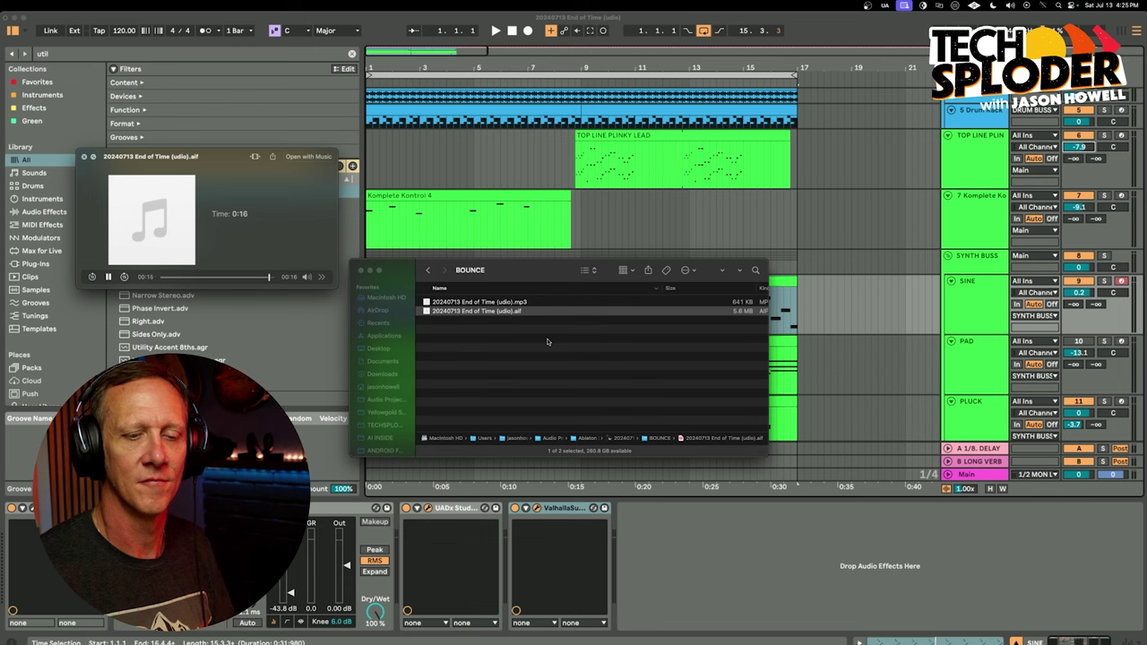
key("space")
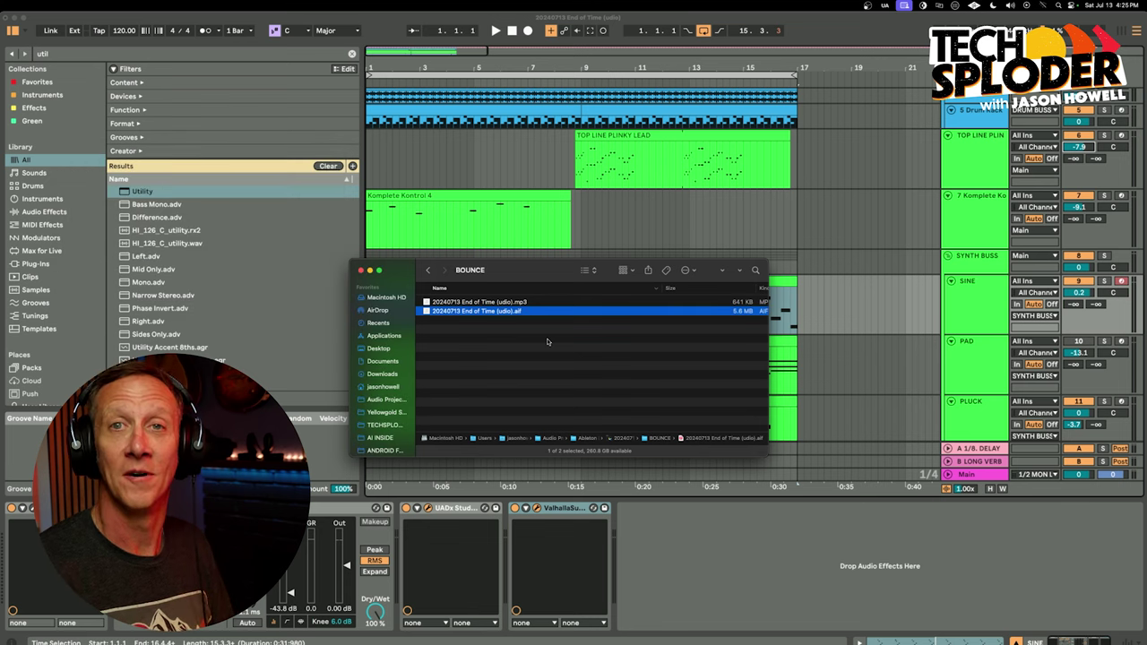